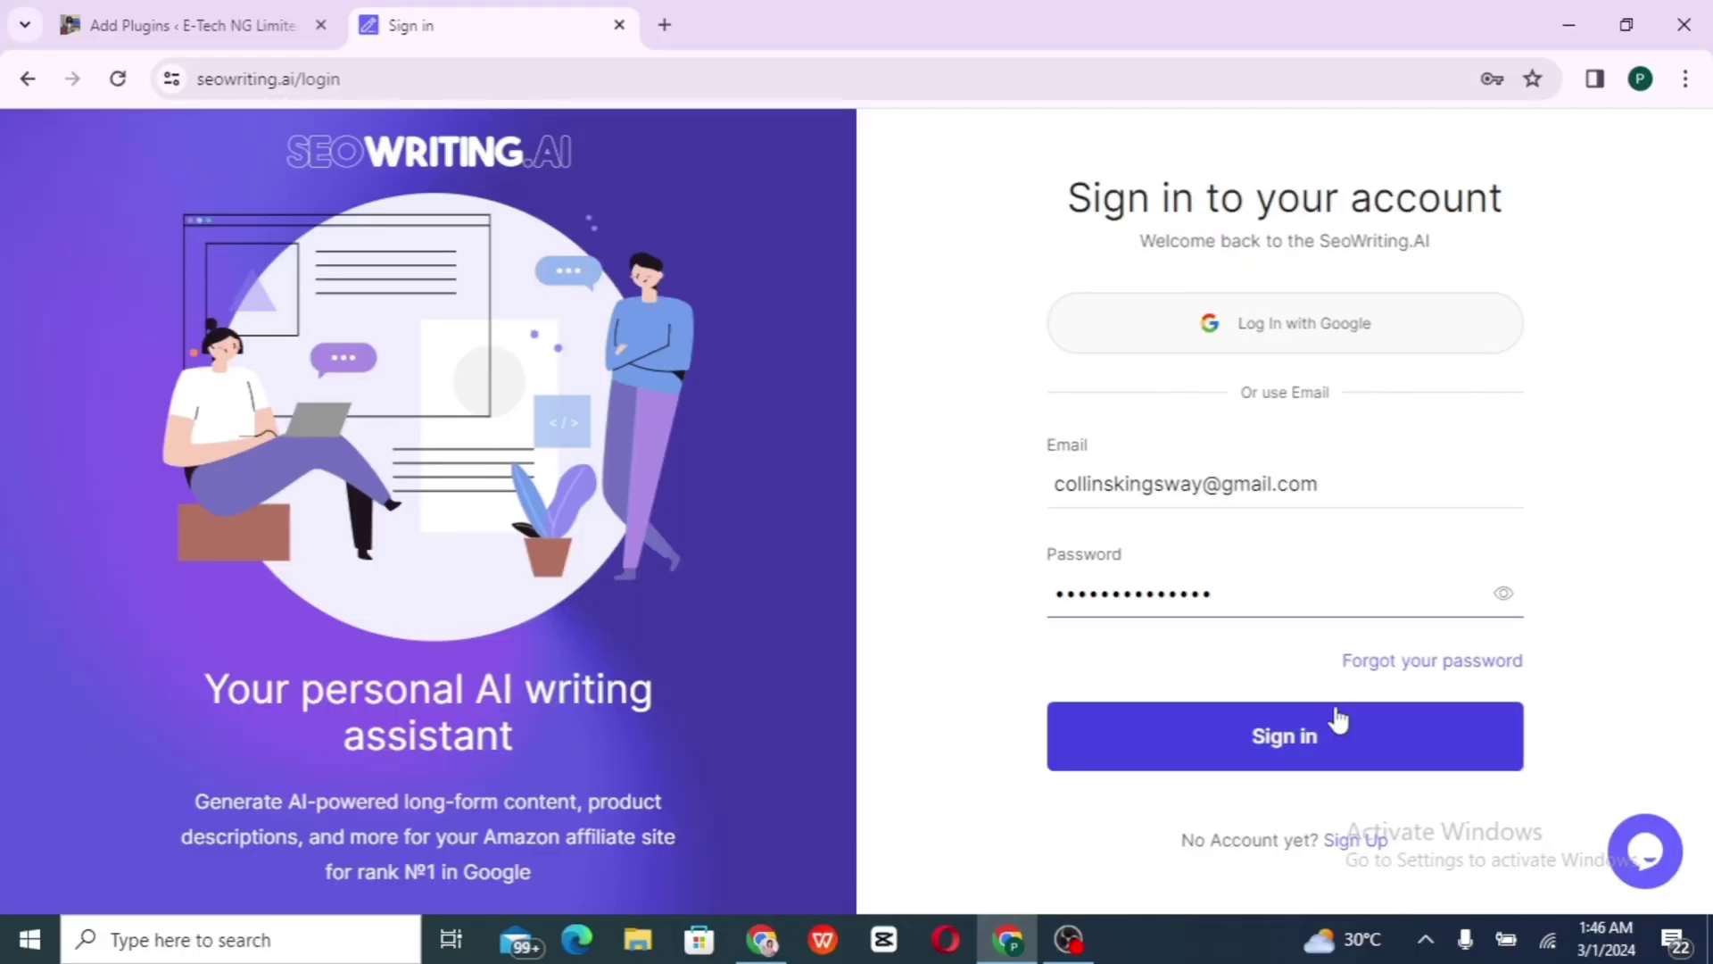
# Sign in, open Bulk Article Generation and set Publish to WordPress Publication to Yes
pyautogui.click(1336, 715)
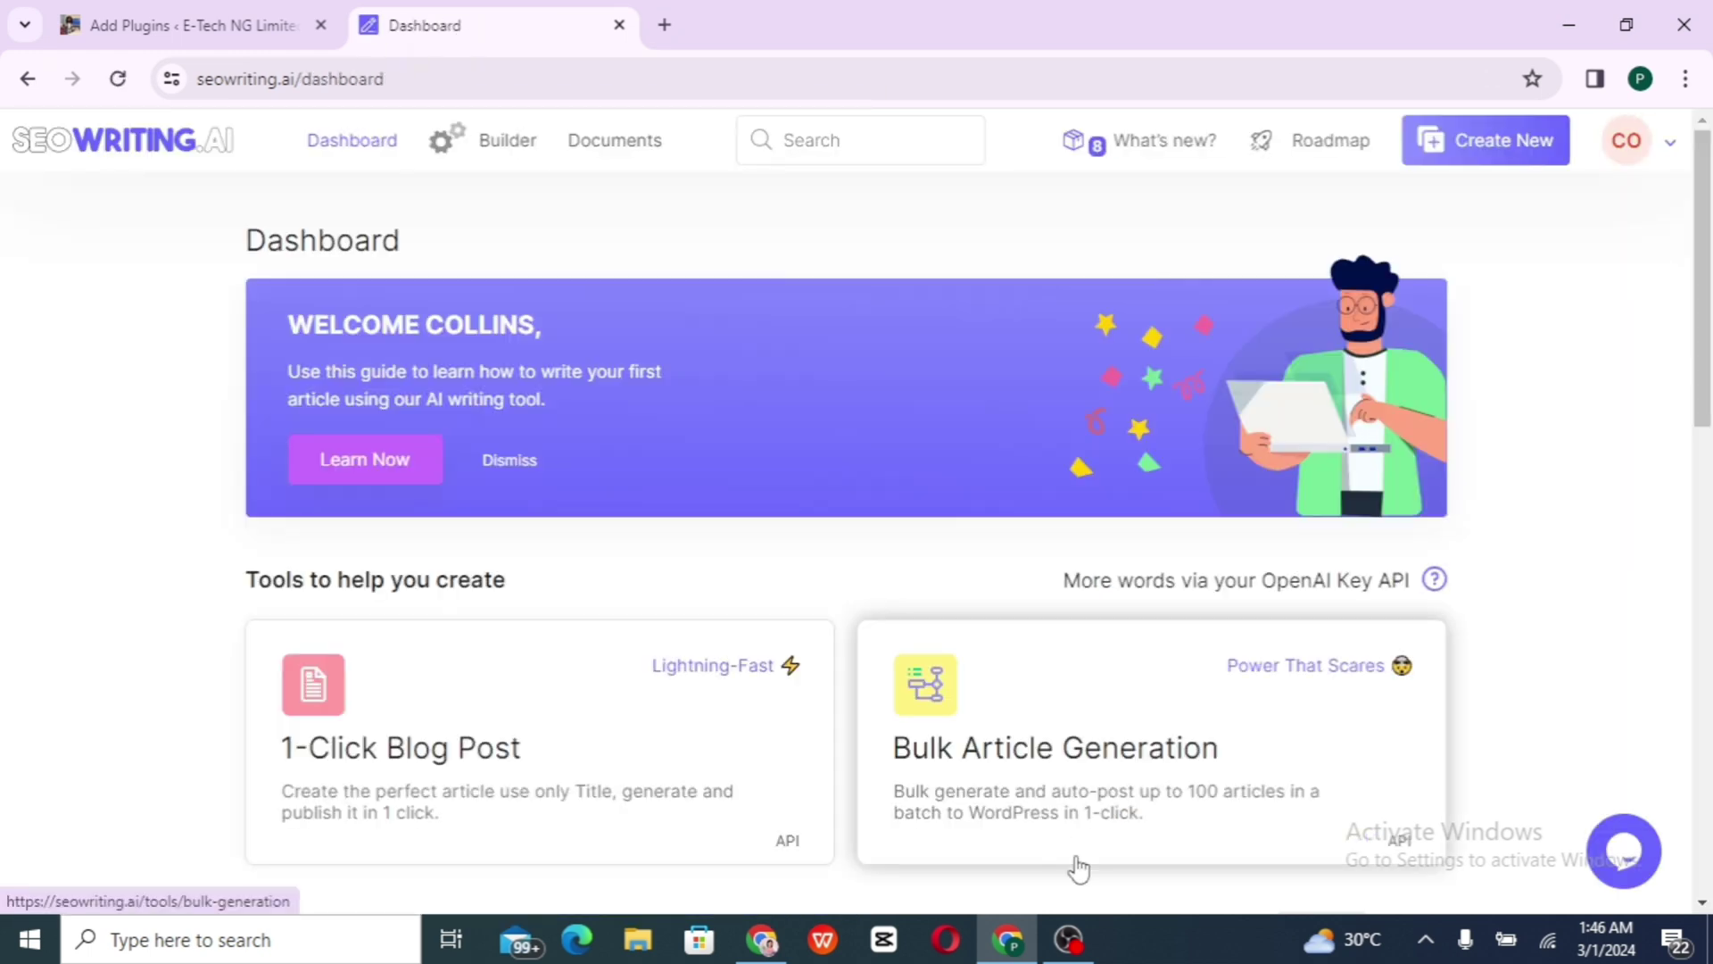
pyautogui.click(1064, 814)
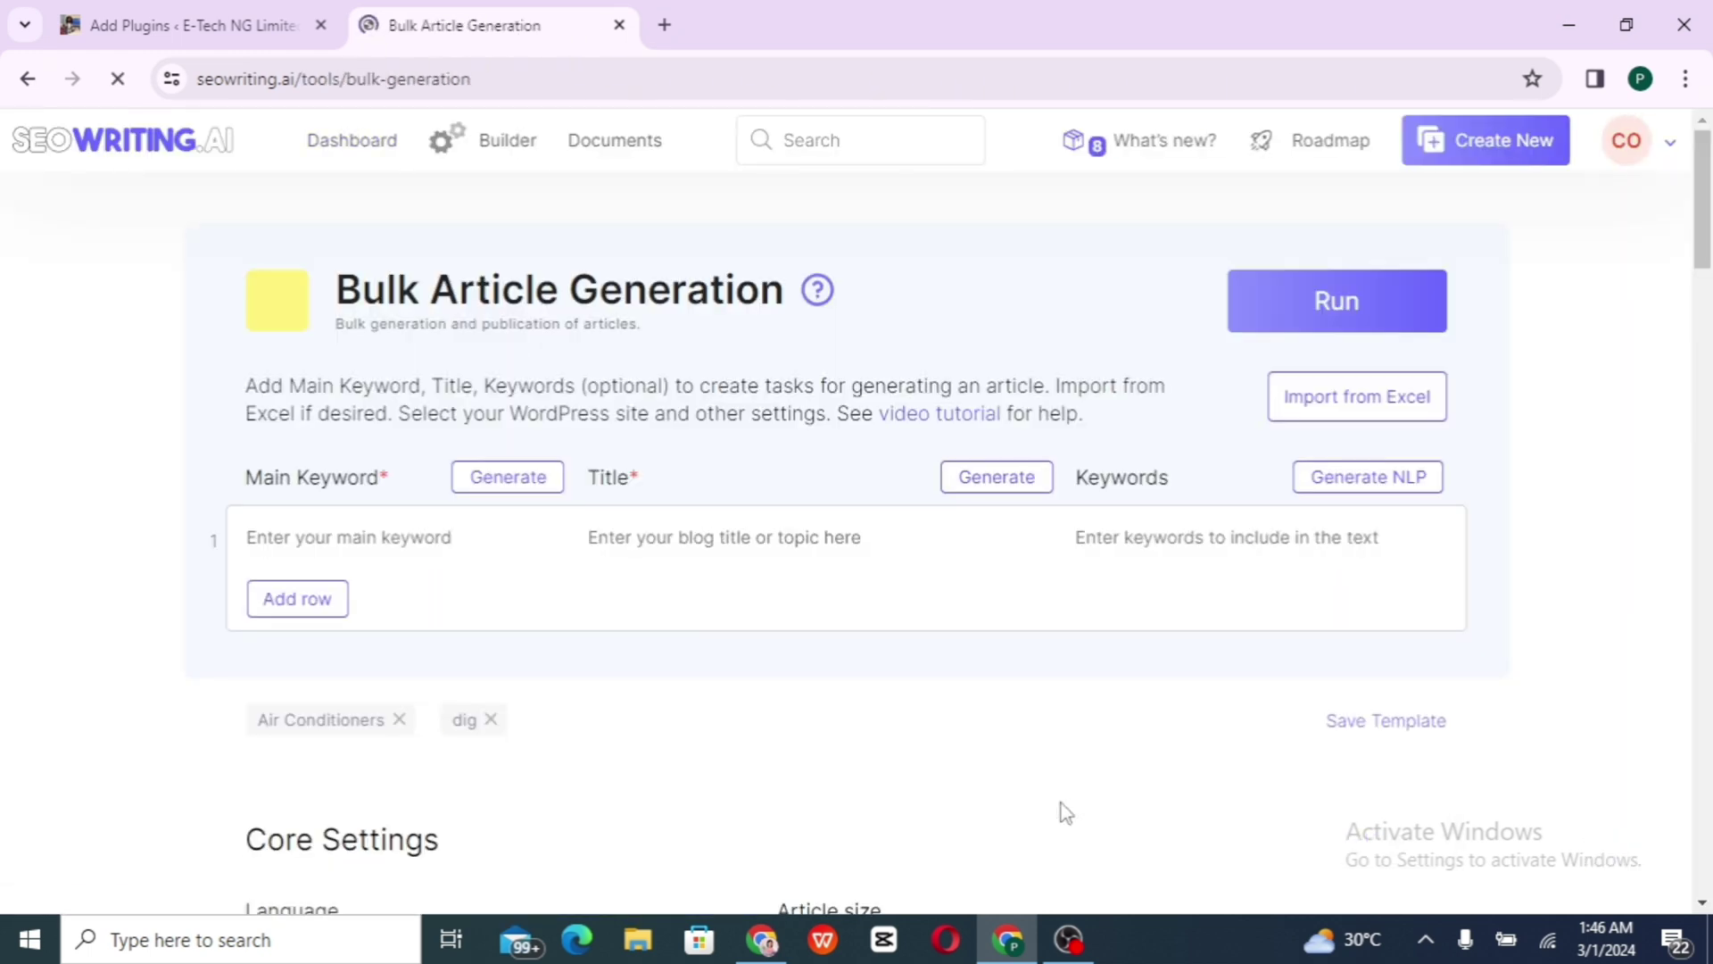
pyautogui.scroll(-20, 1063, 813)
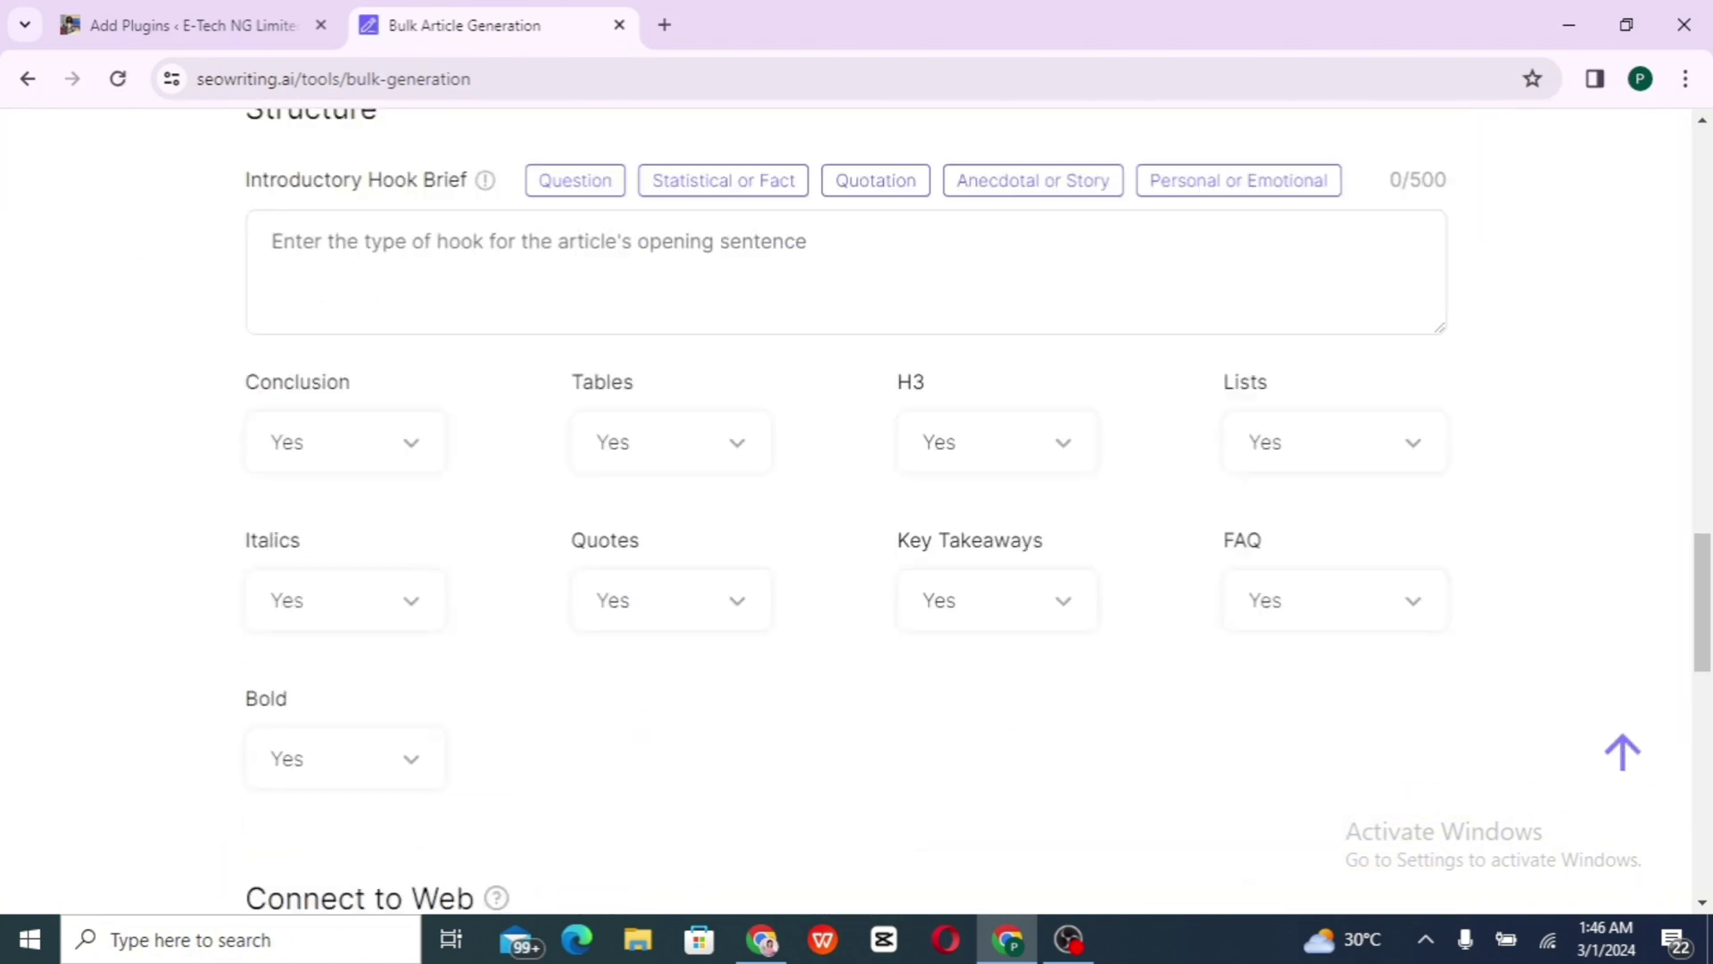
pyautogui.scroll(3, 977, 513)
pyautogui.scroll(-9, 977, 513)
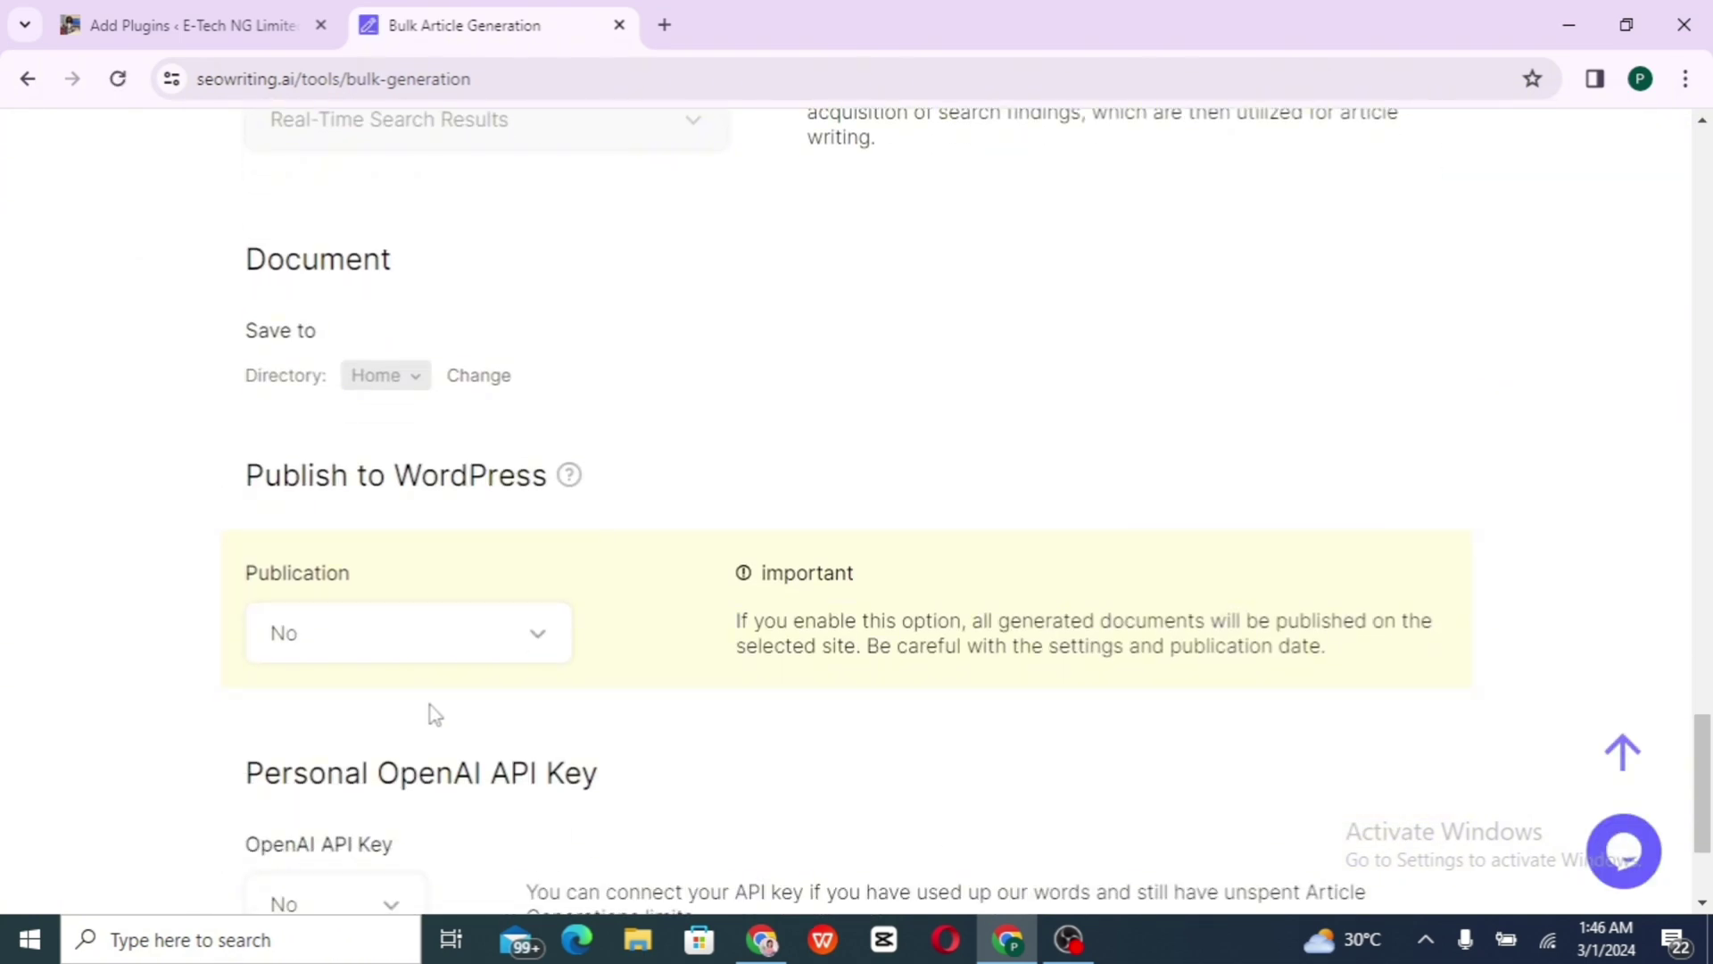
pyautogui.click(523, 648)
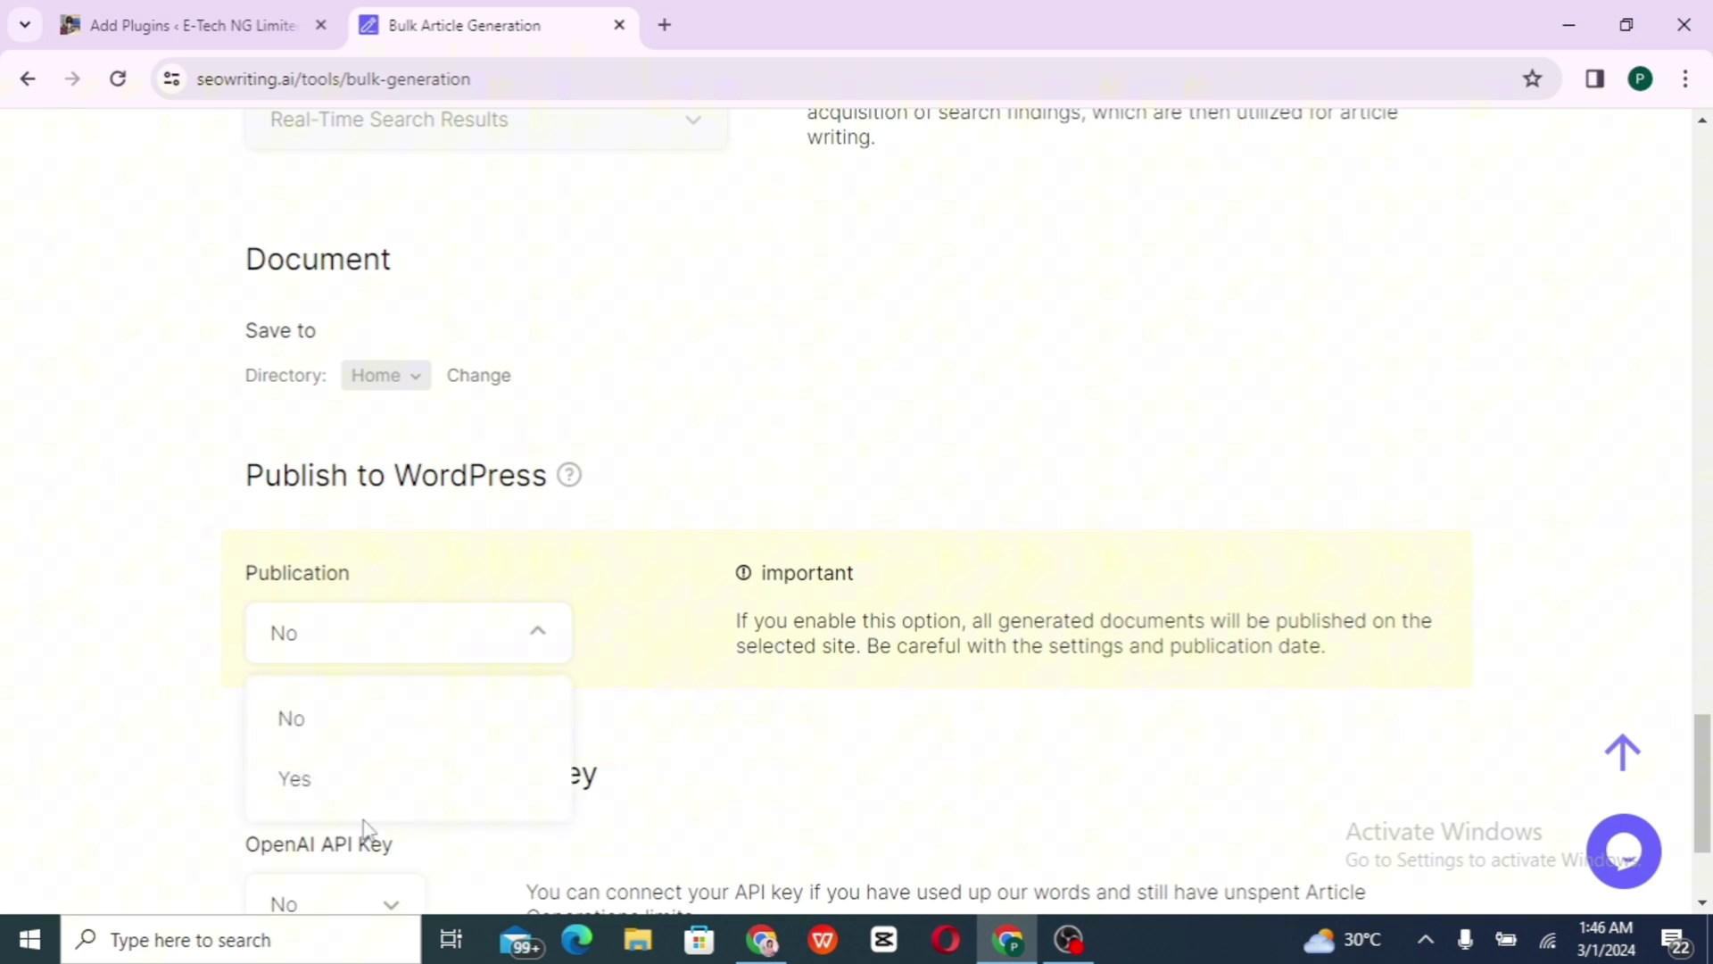
pyautogui.click(389, 803)
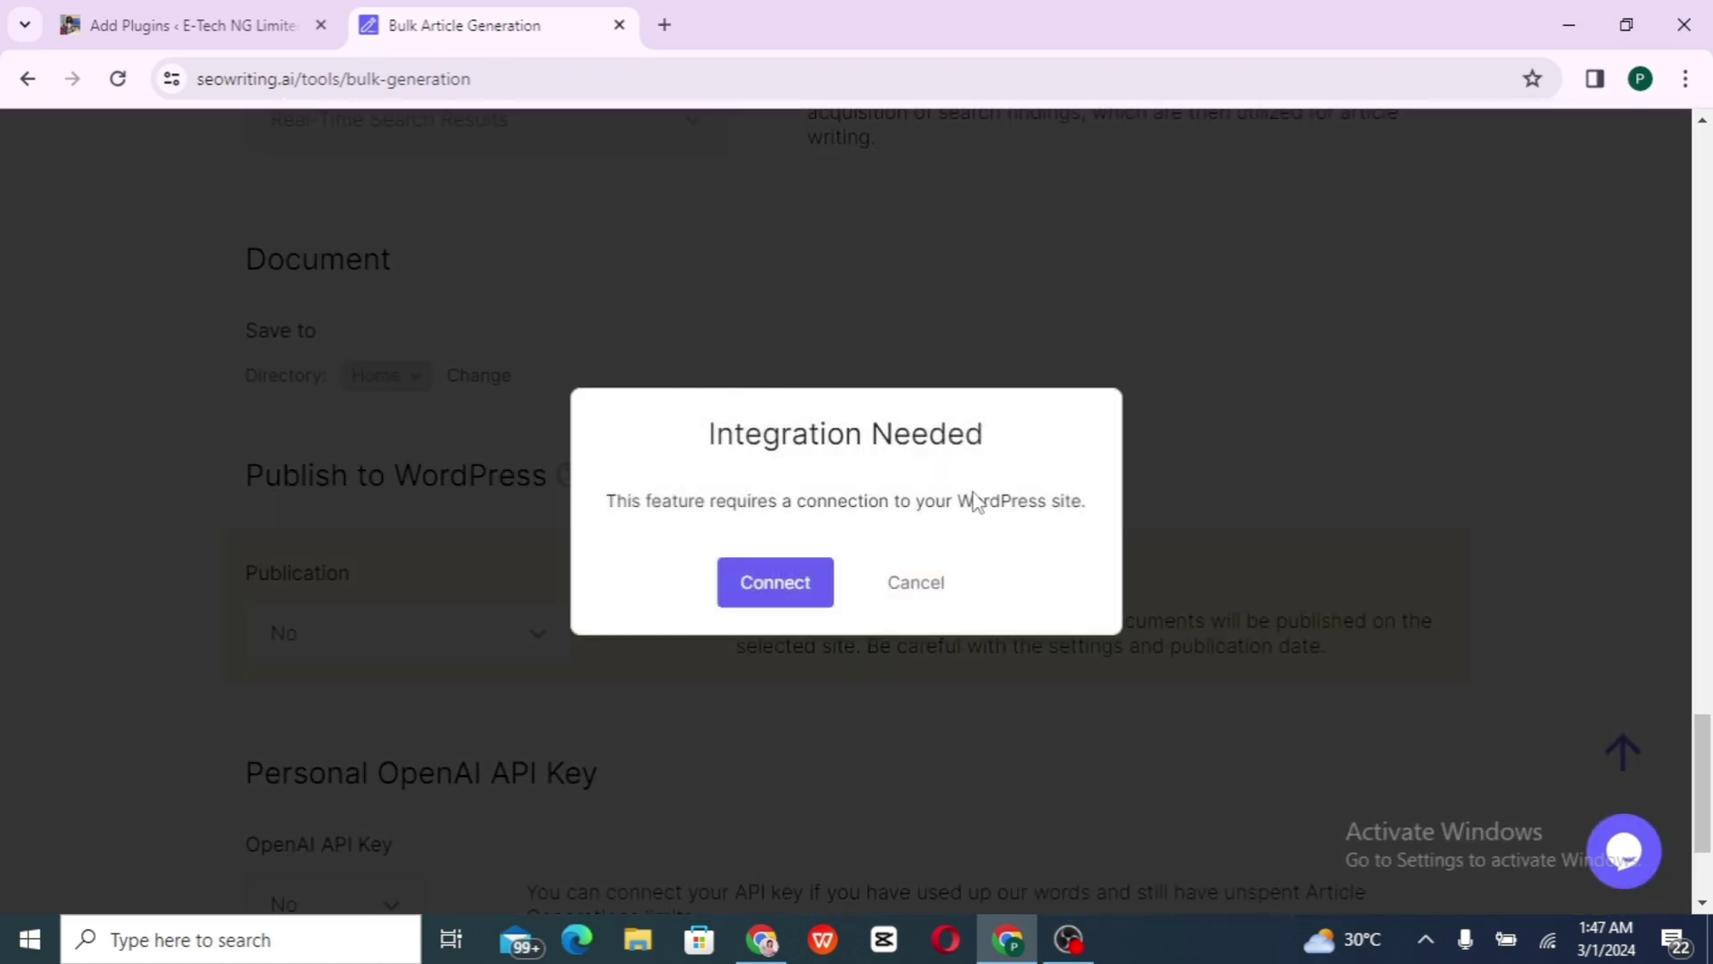
# From the WordPress connection guide, download the wp-seowriting (1).zip plugin (20.4 KB)
pyautogui.click(793, 585)
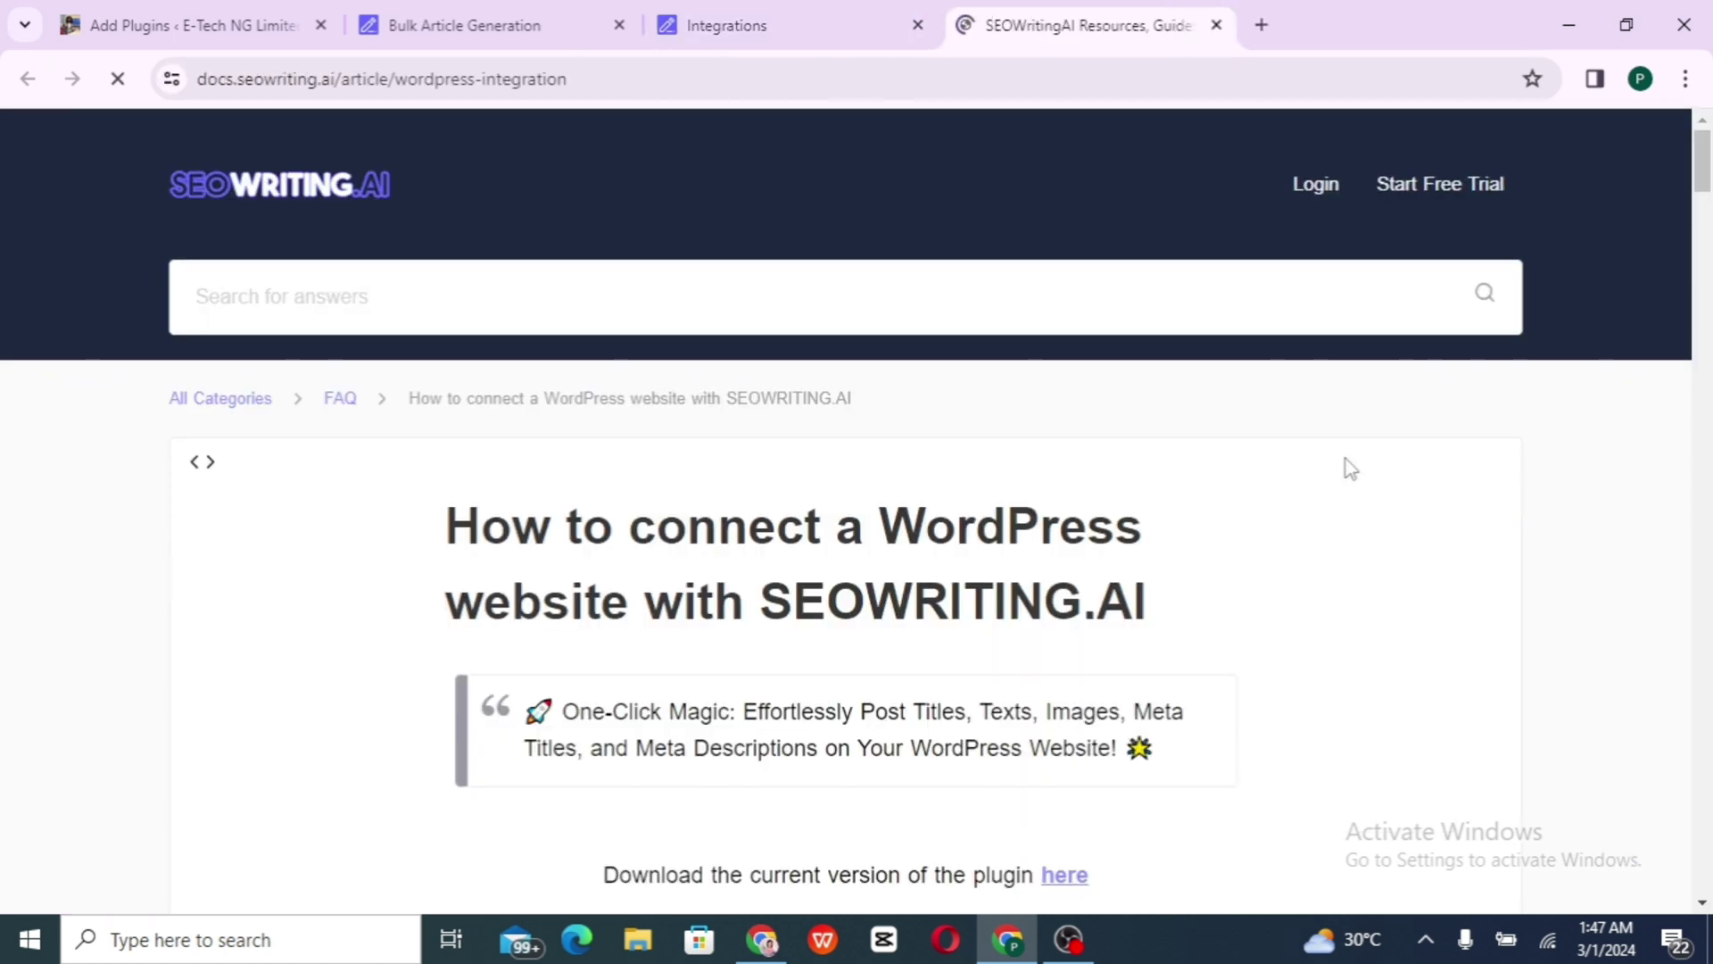
pyautogui.scroll(-4, 1350, 468)
pyautogui.scroll(-2, 846, 508)
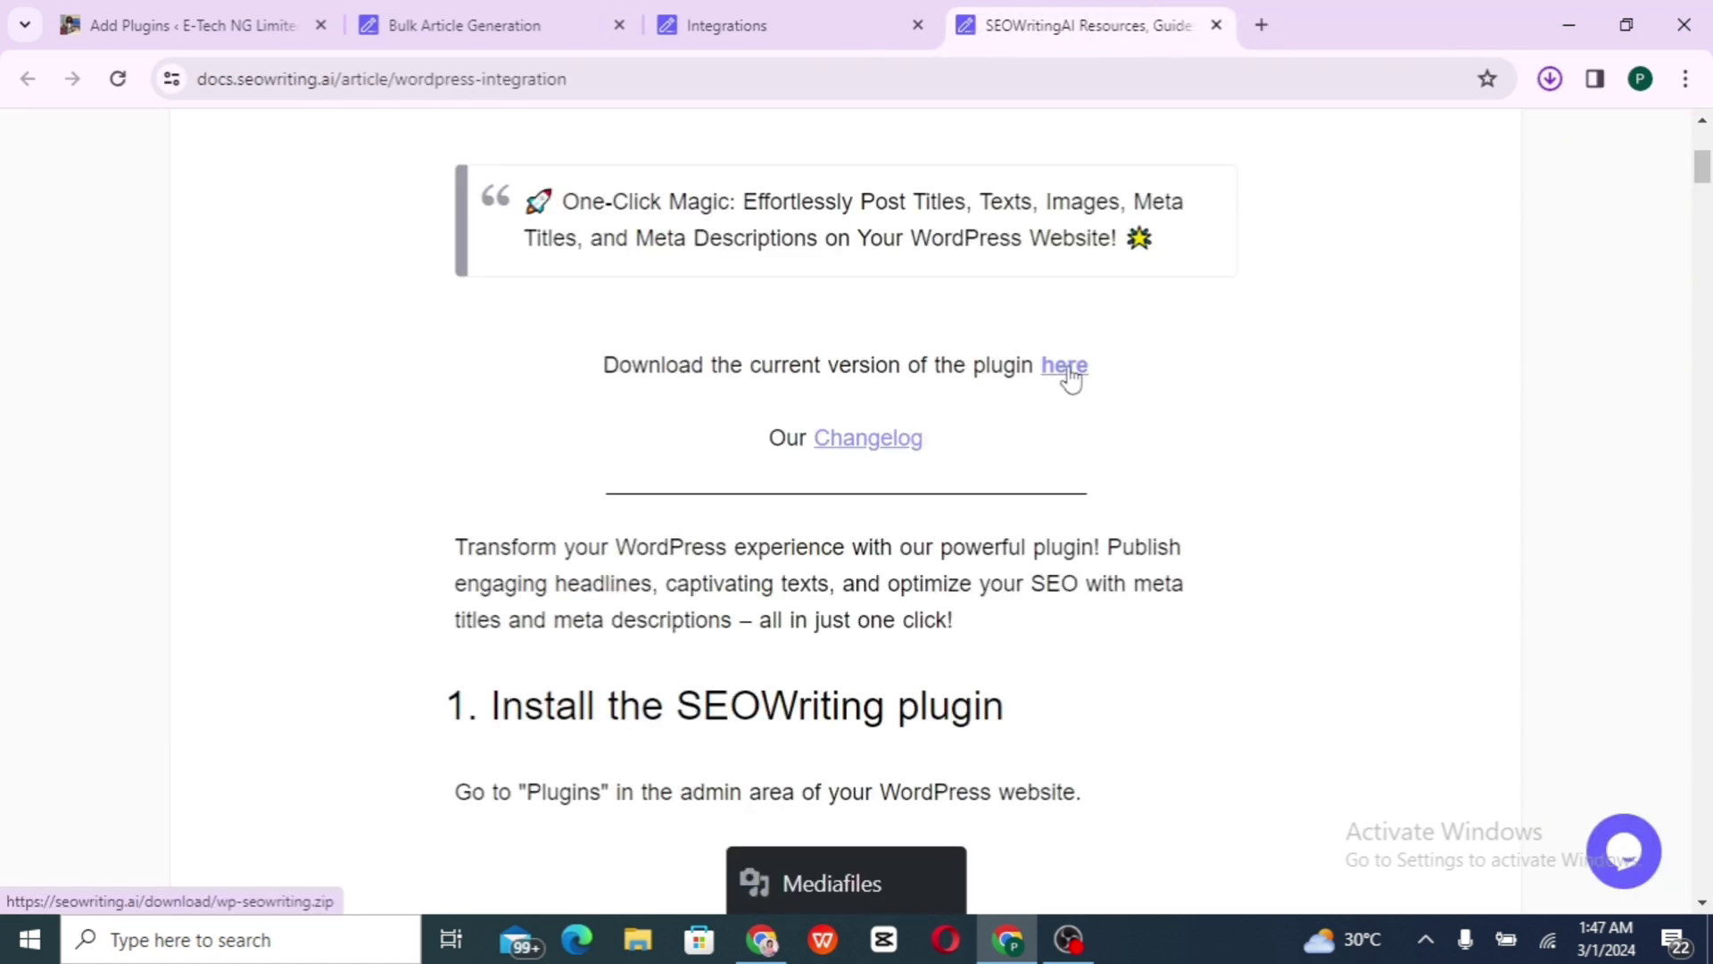
pyautogui.click(1552, 80)
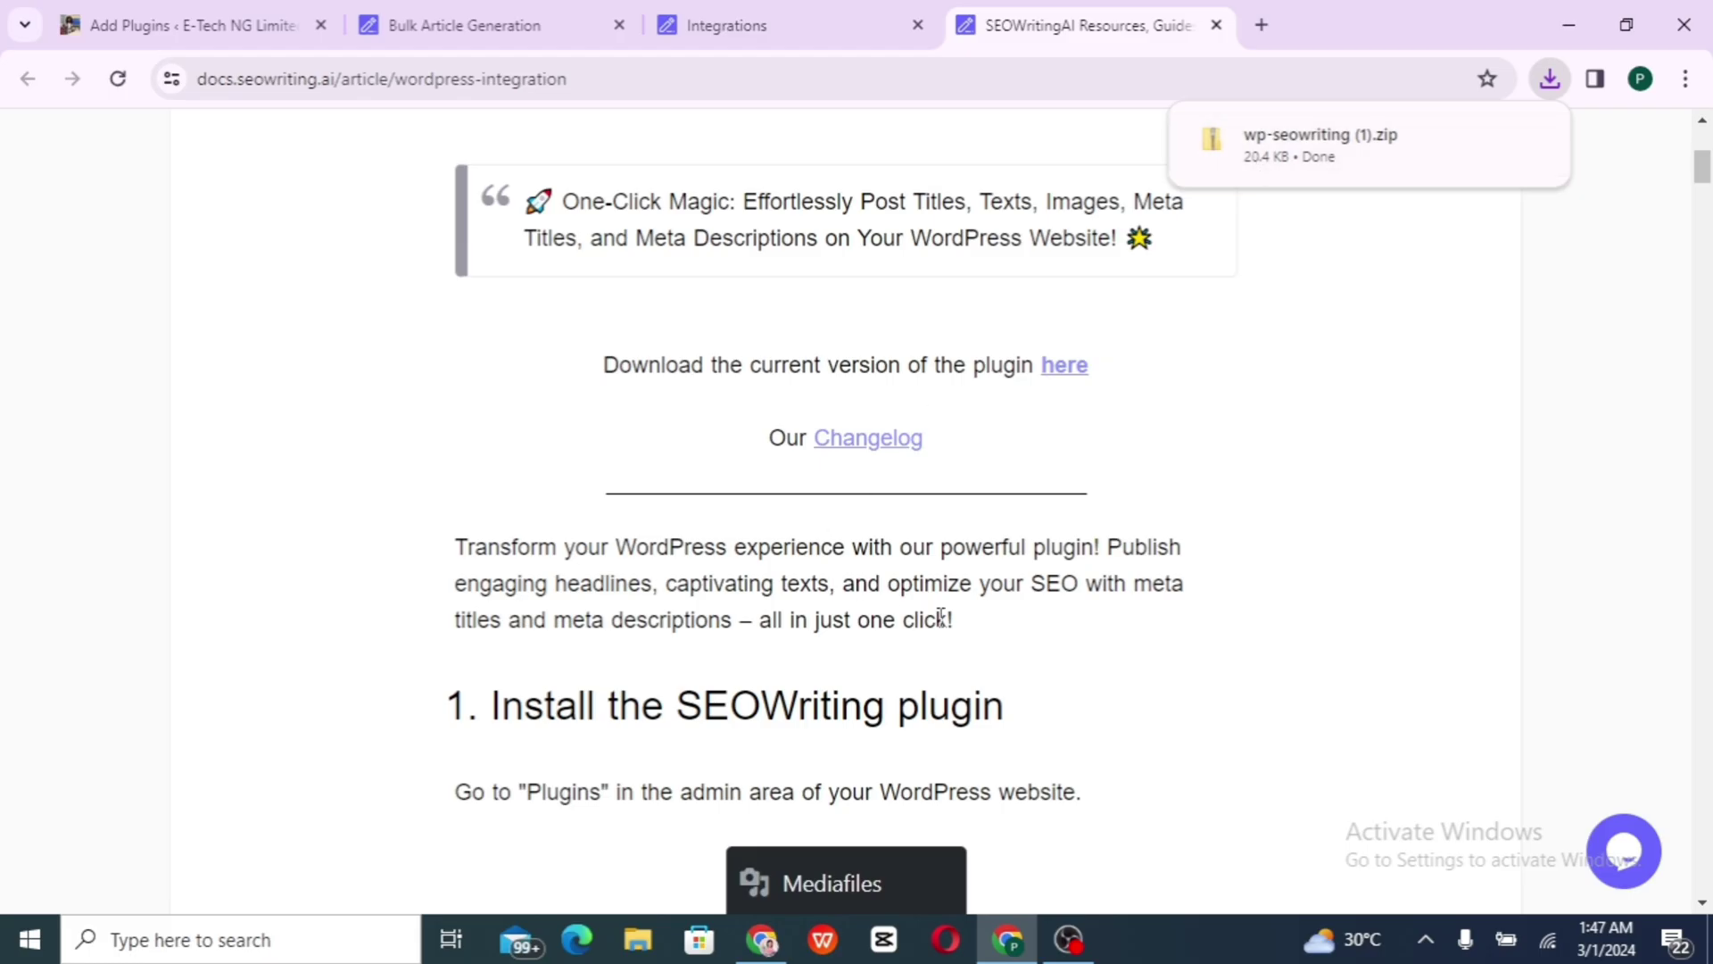
pyautogui.moveTo(1450, 143)
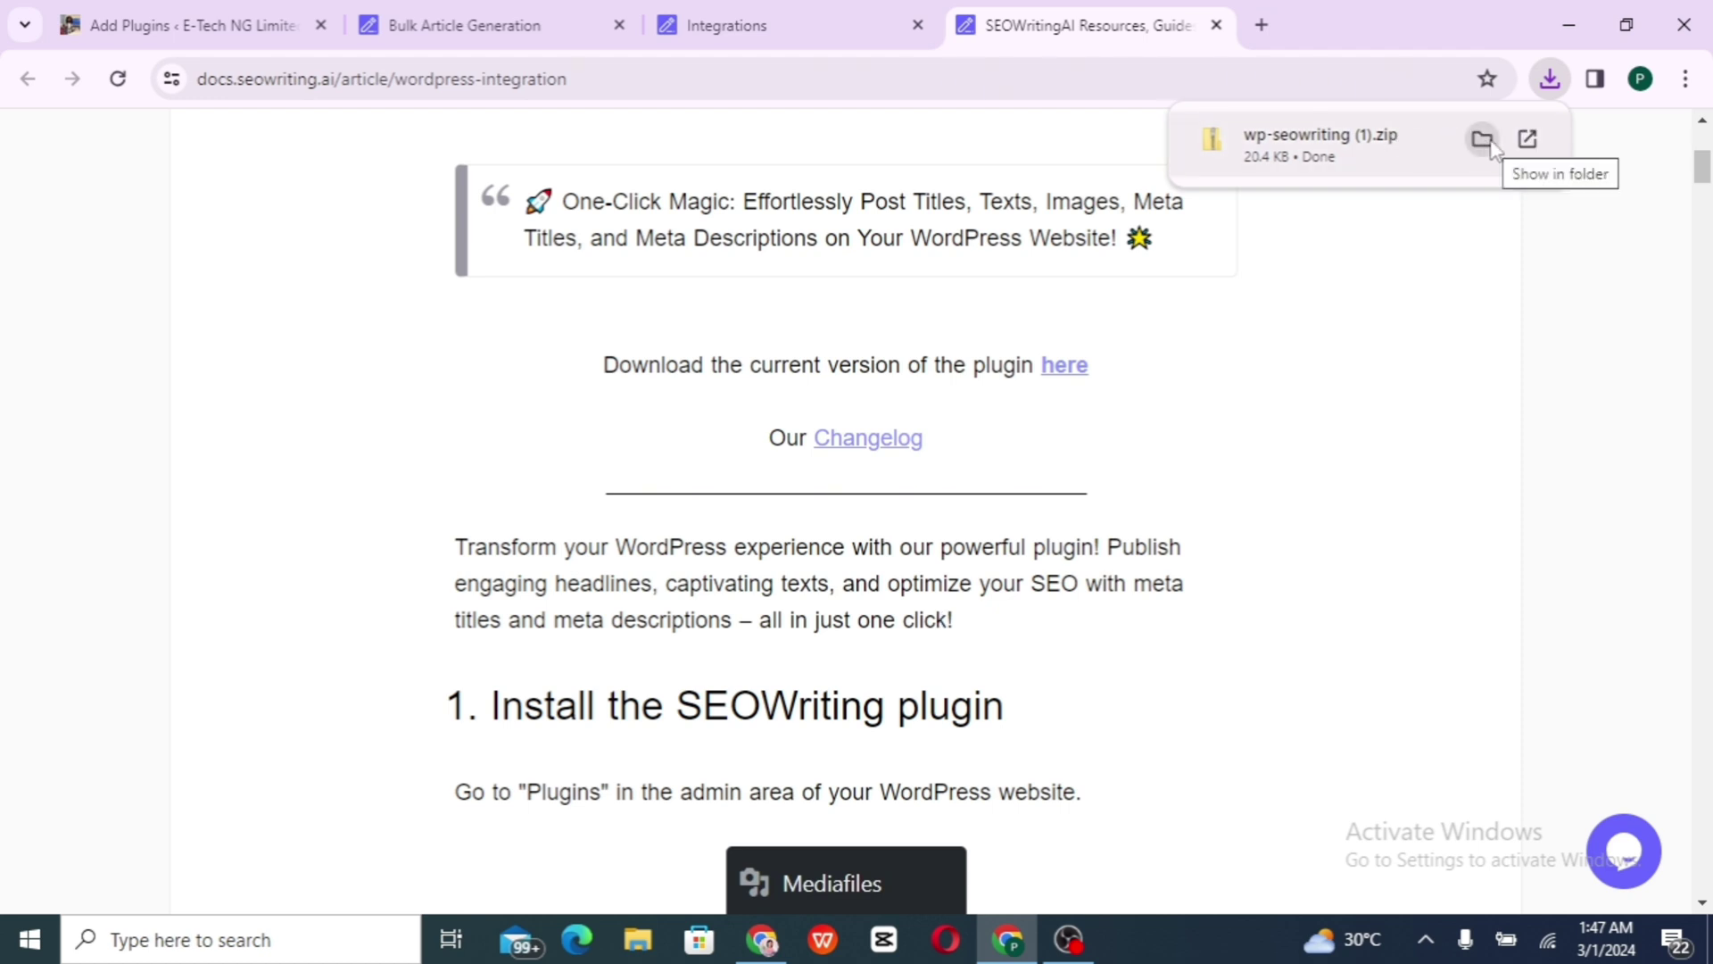
# Show wp-seowriting (1).zip in its Downloads folder in File Explorer
pyautogui.click(1483, 140)
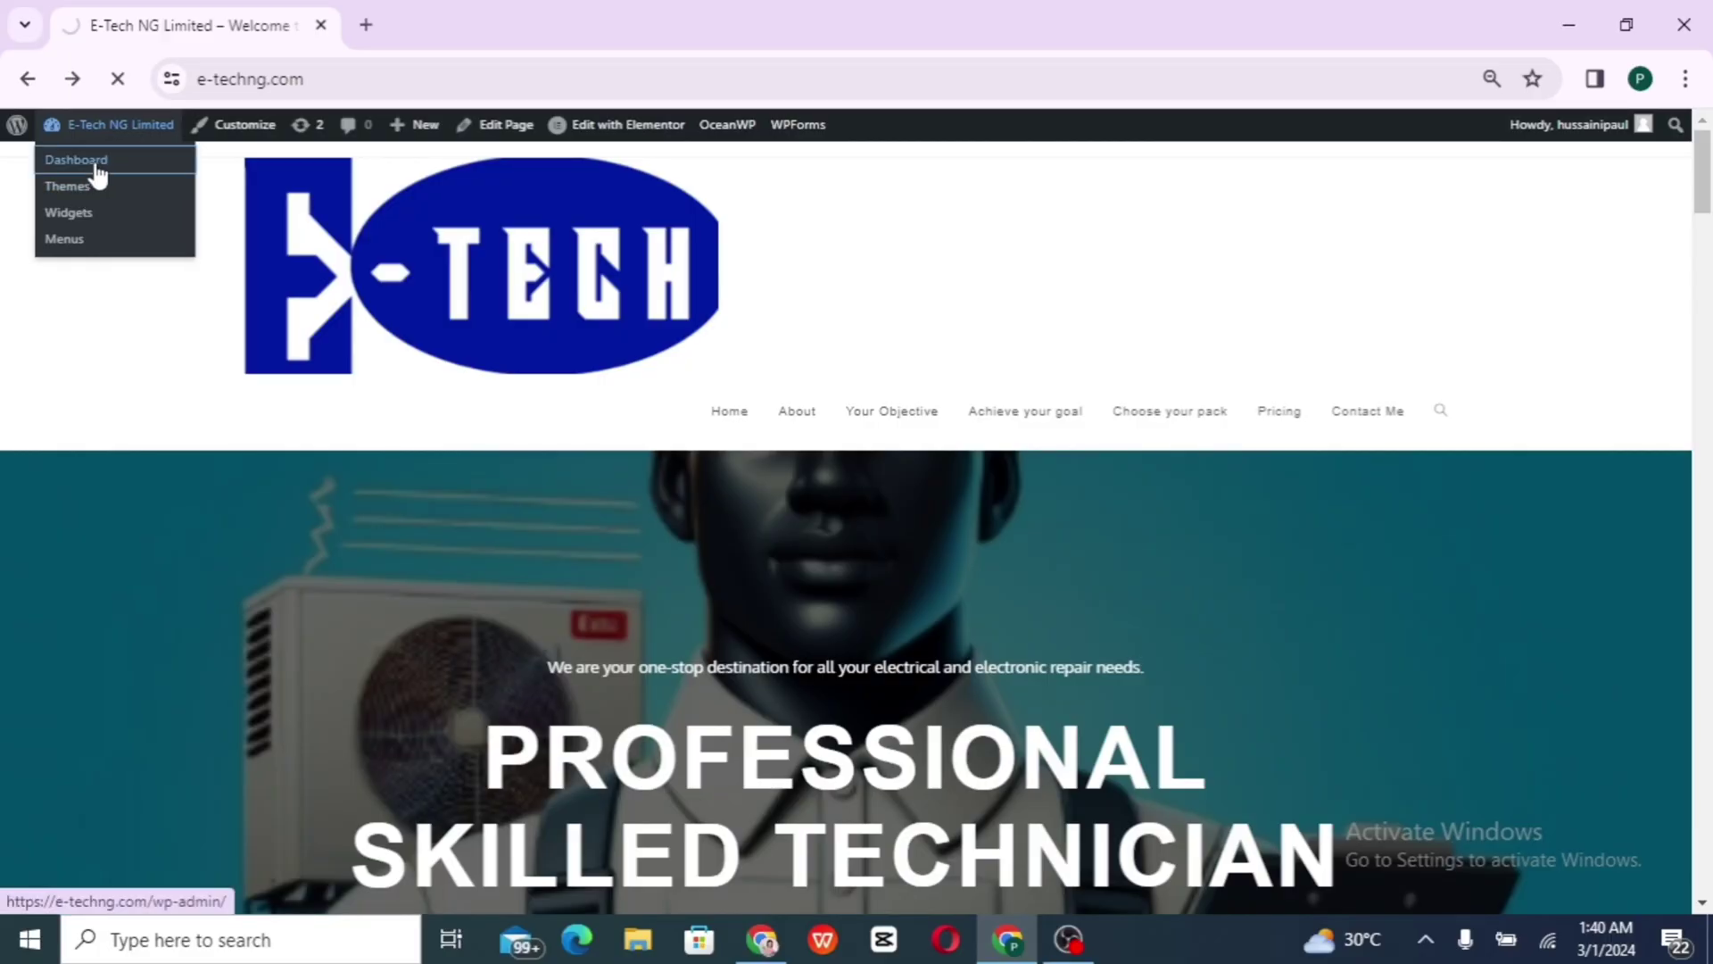
# Upload wp-seowriting (1).zip from Downloads as a new plugin and install it
pyautogui.click(88, 161)
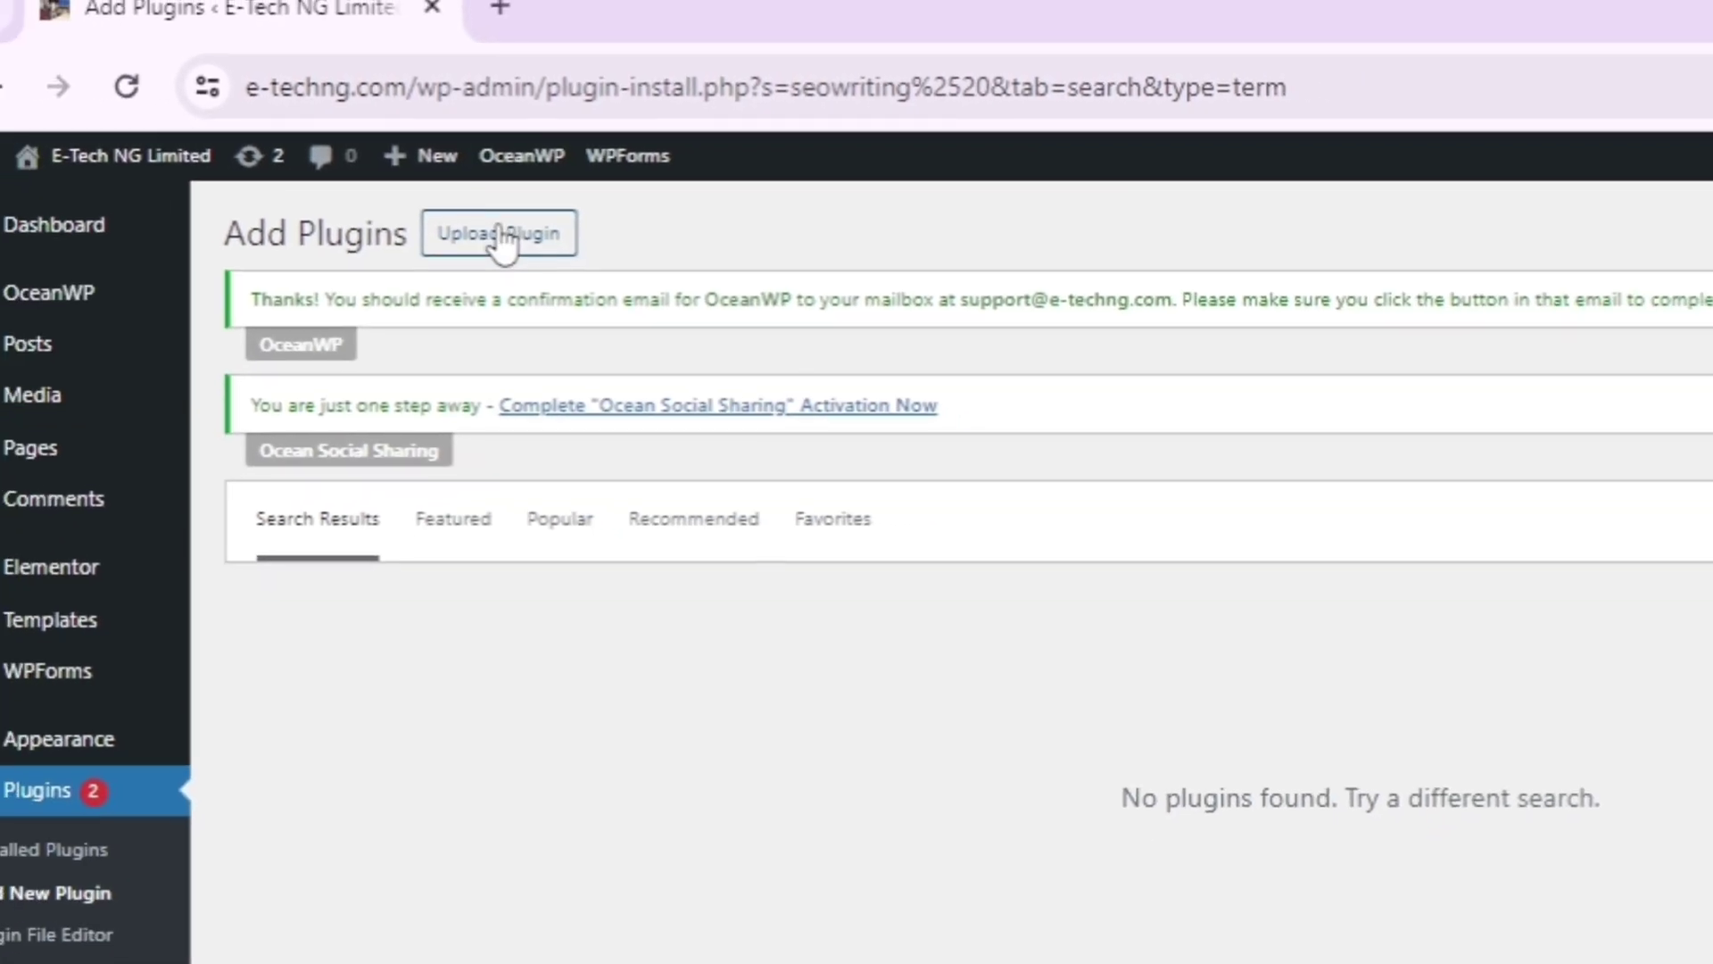
pyautogui.click(368, 178)
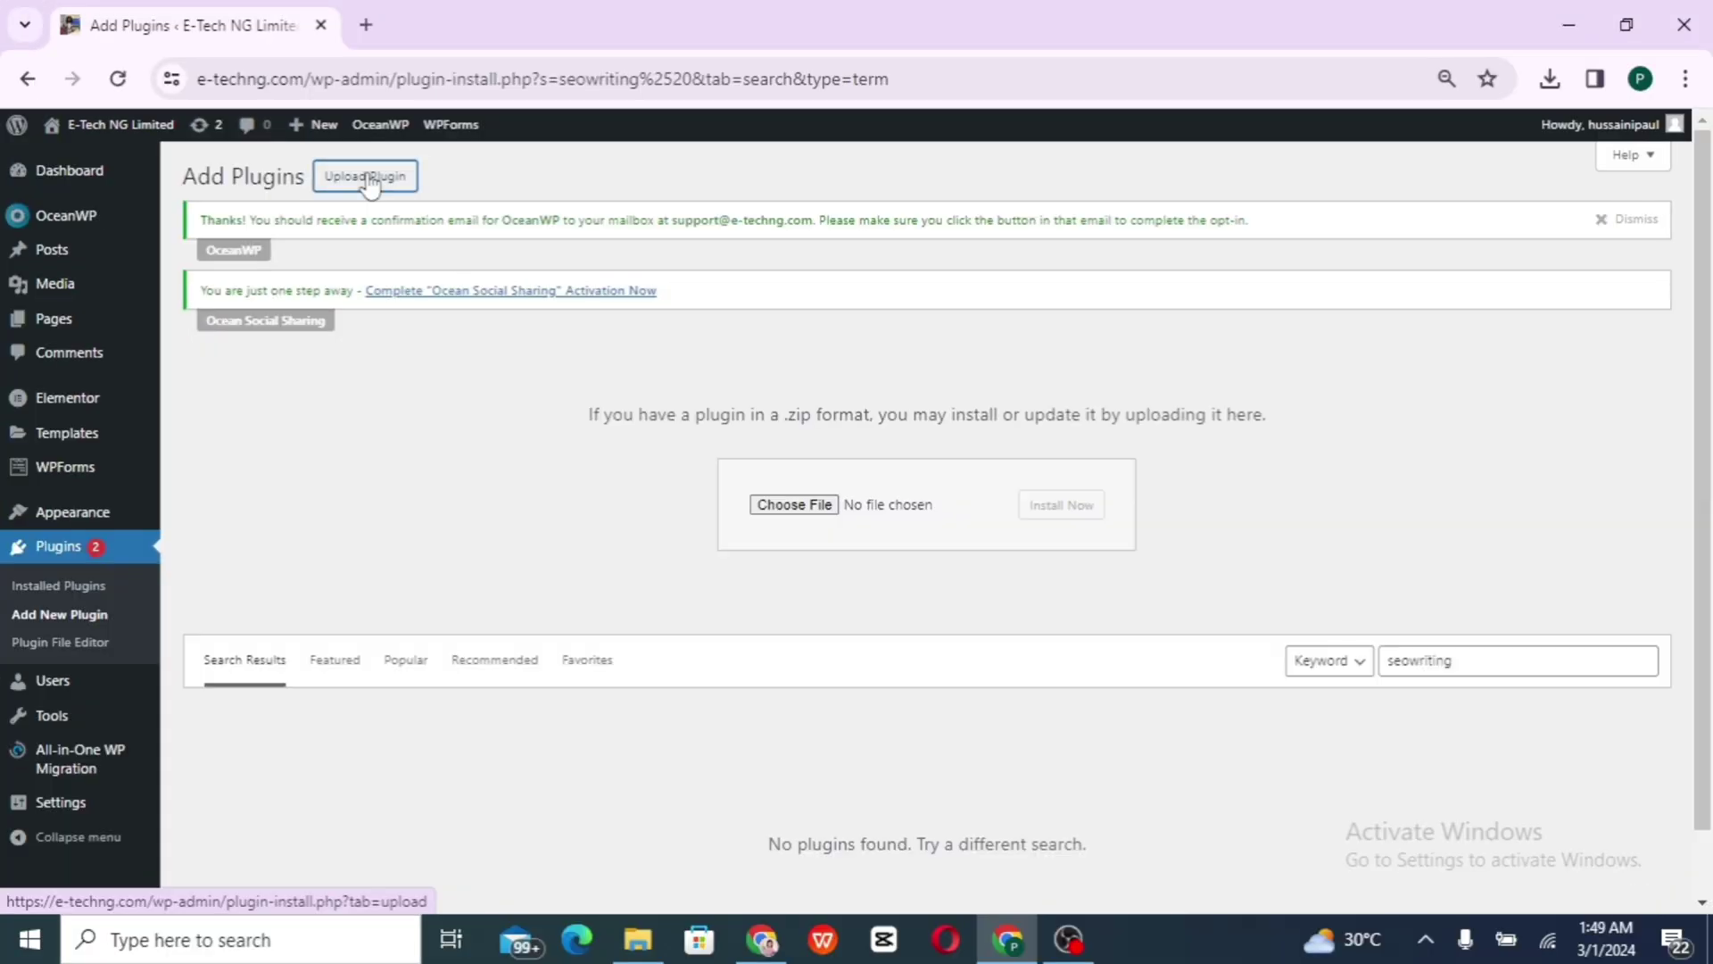
pyautogui.click(789, 507)
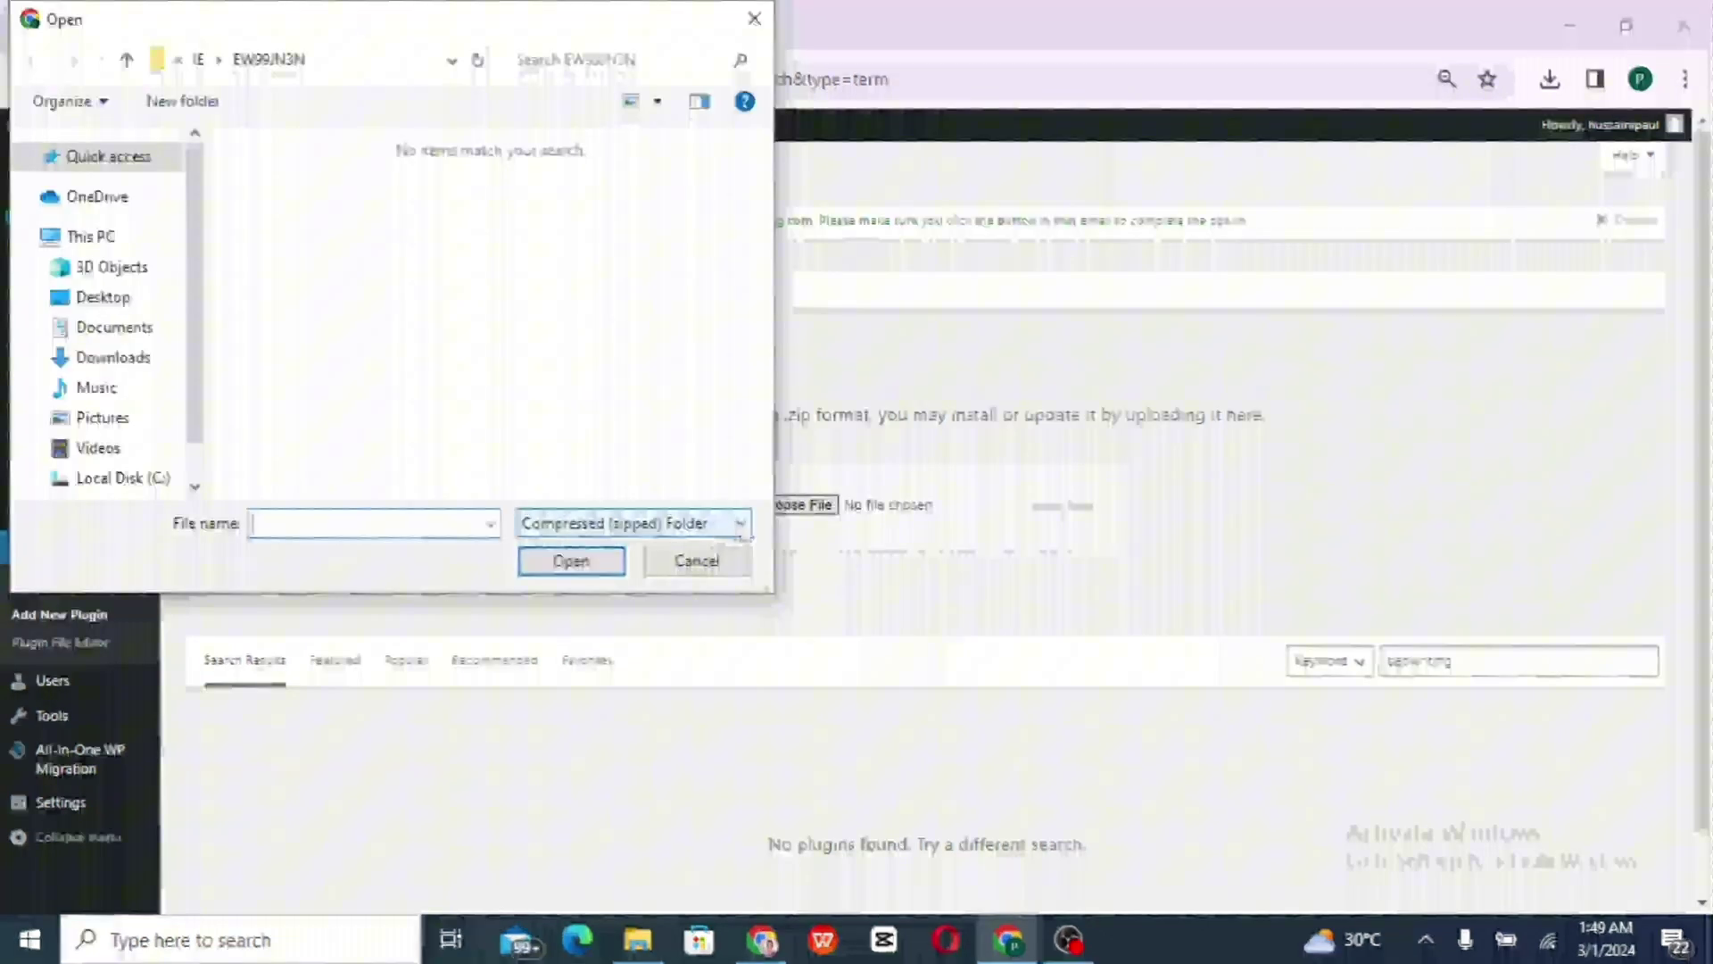
pyautogui.click(740, 524)
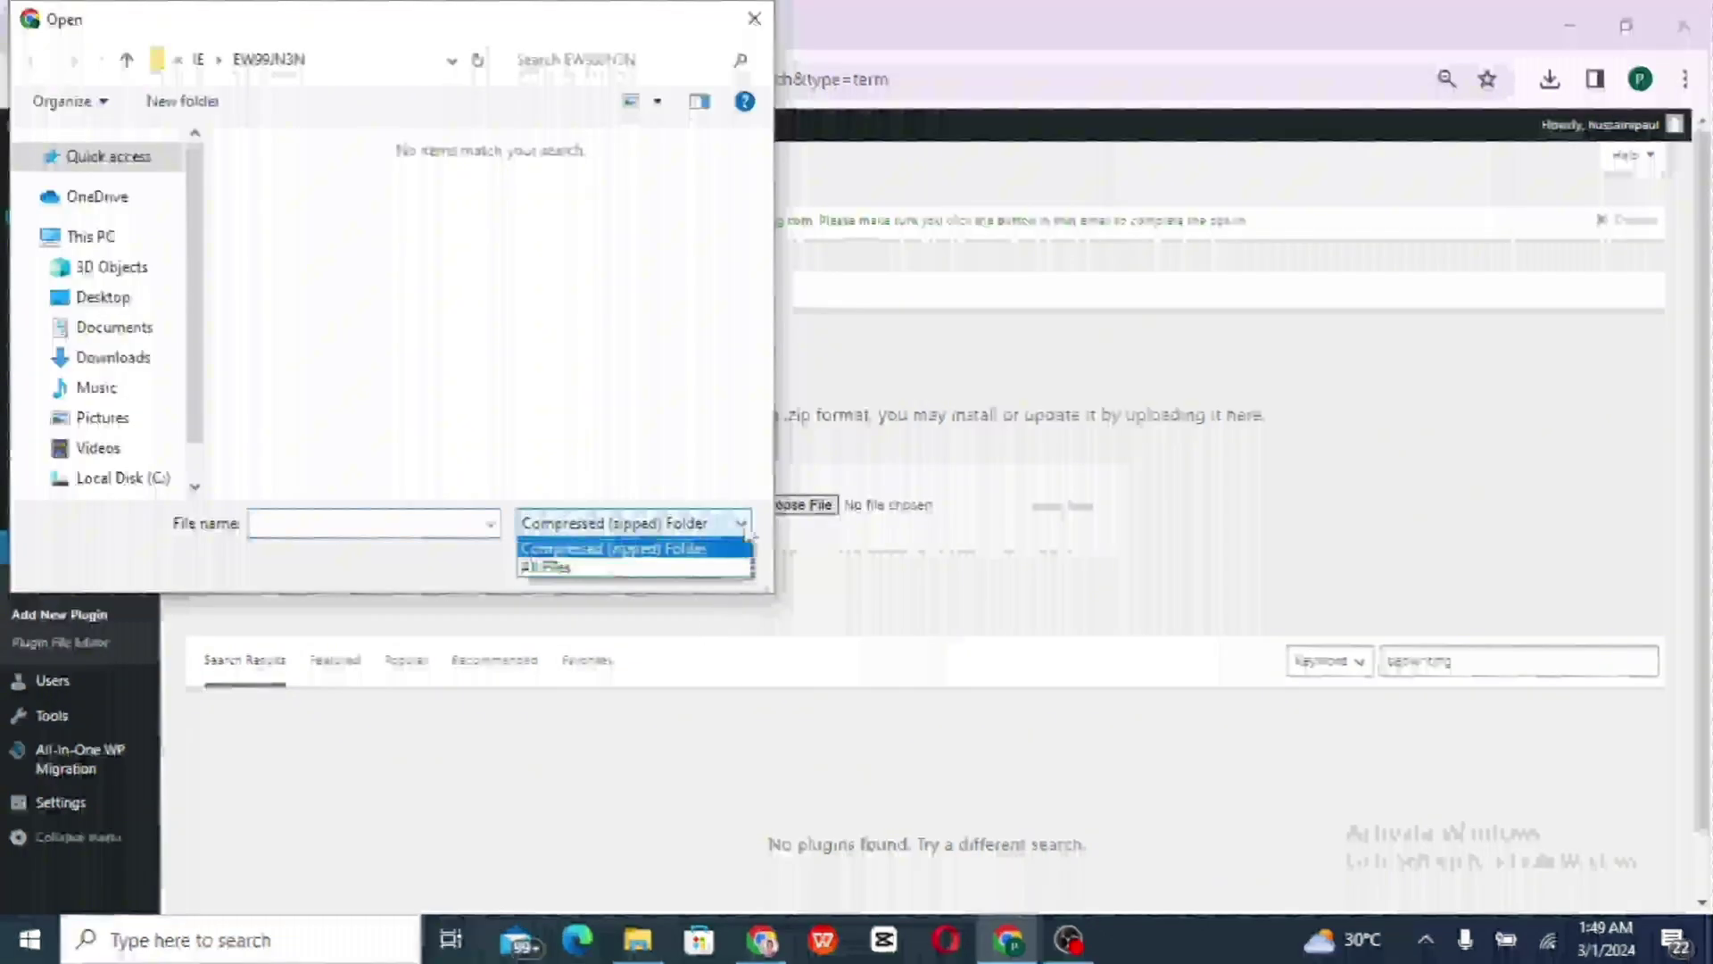
pyautogui.click(748, 534)
pyautogui.click(112, 355)
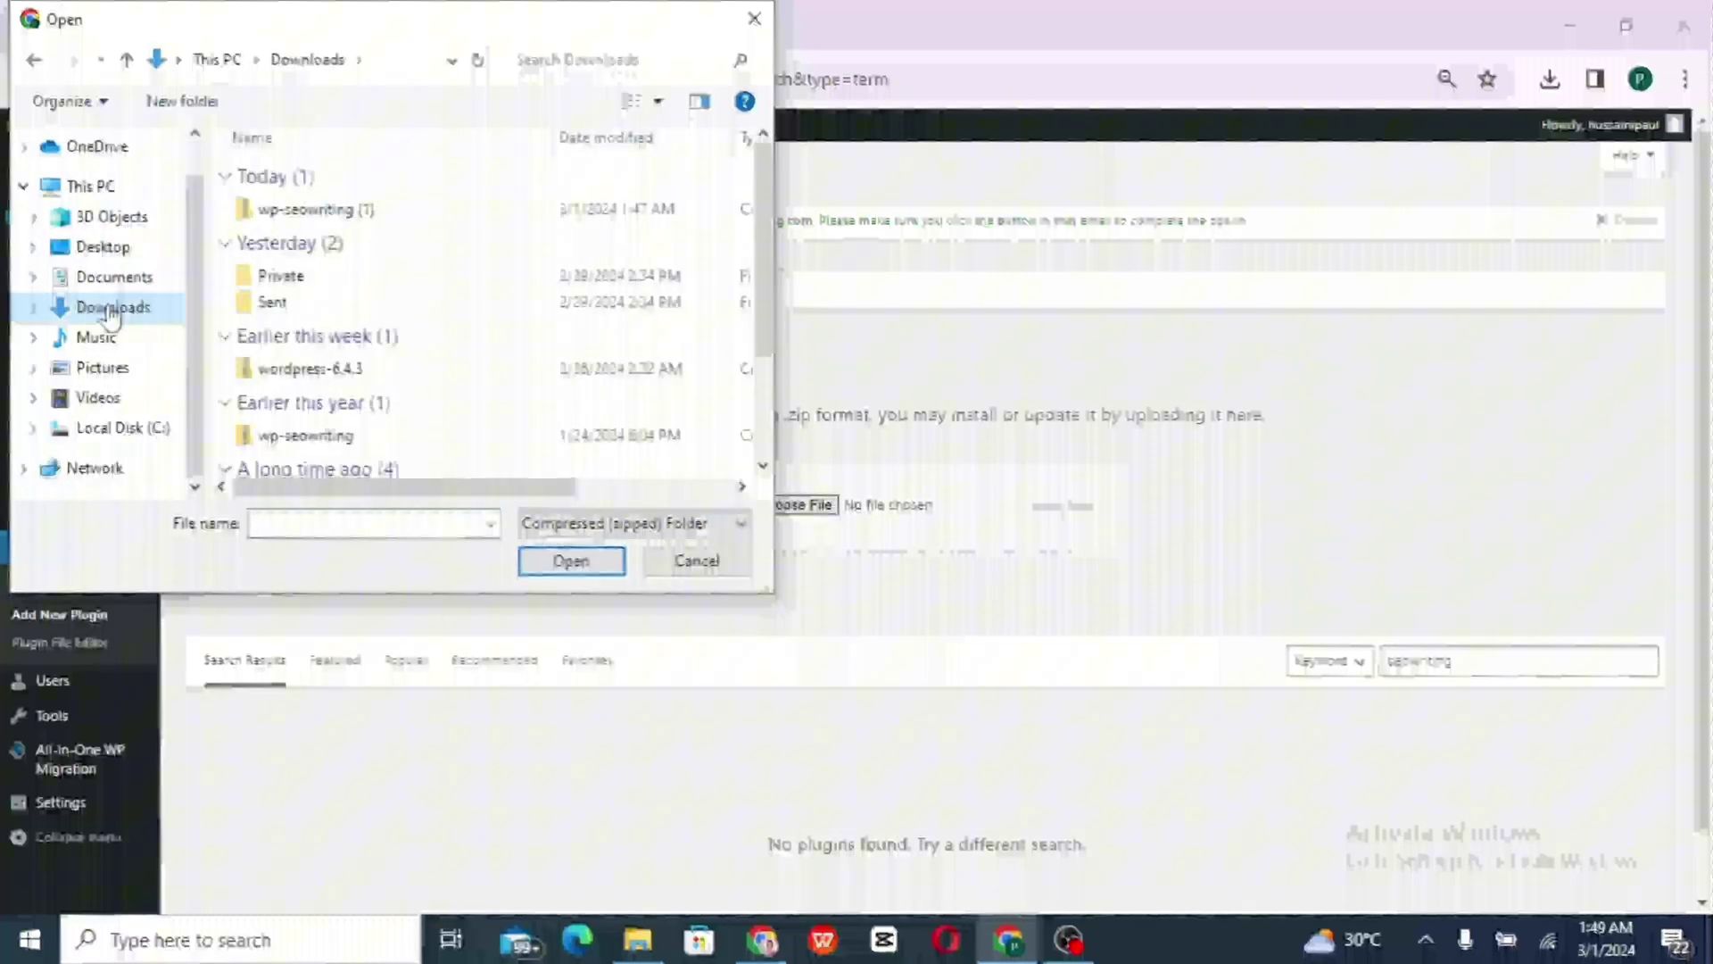
pyautogui.click(332, 211)
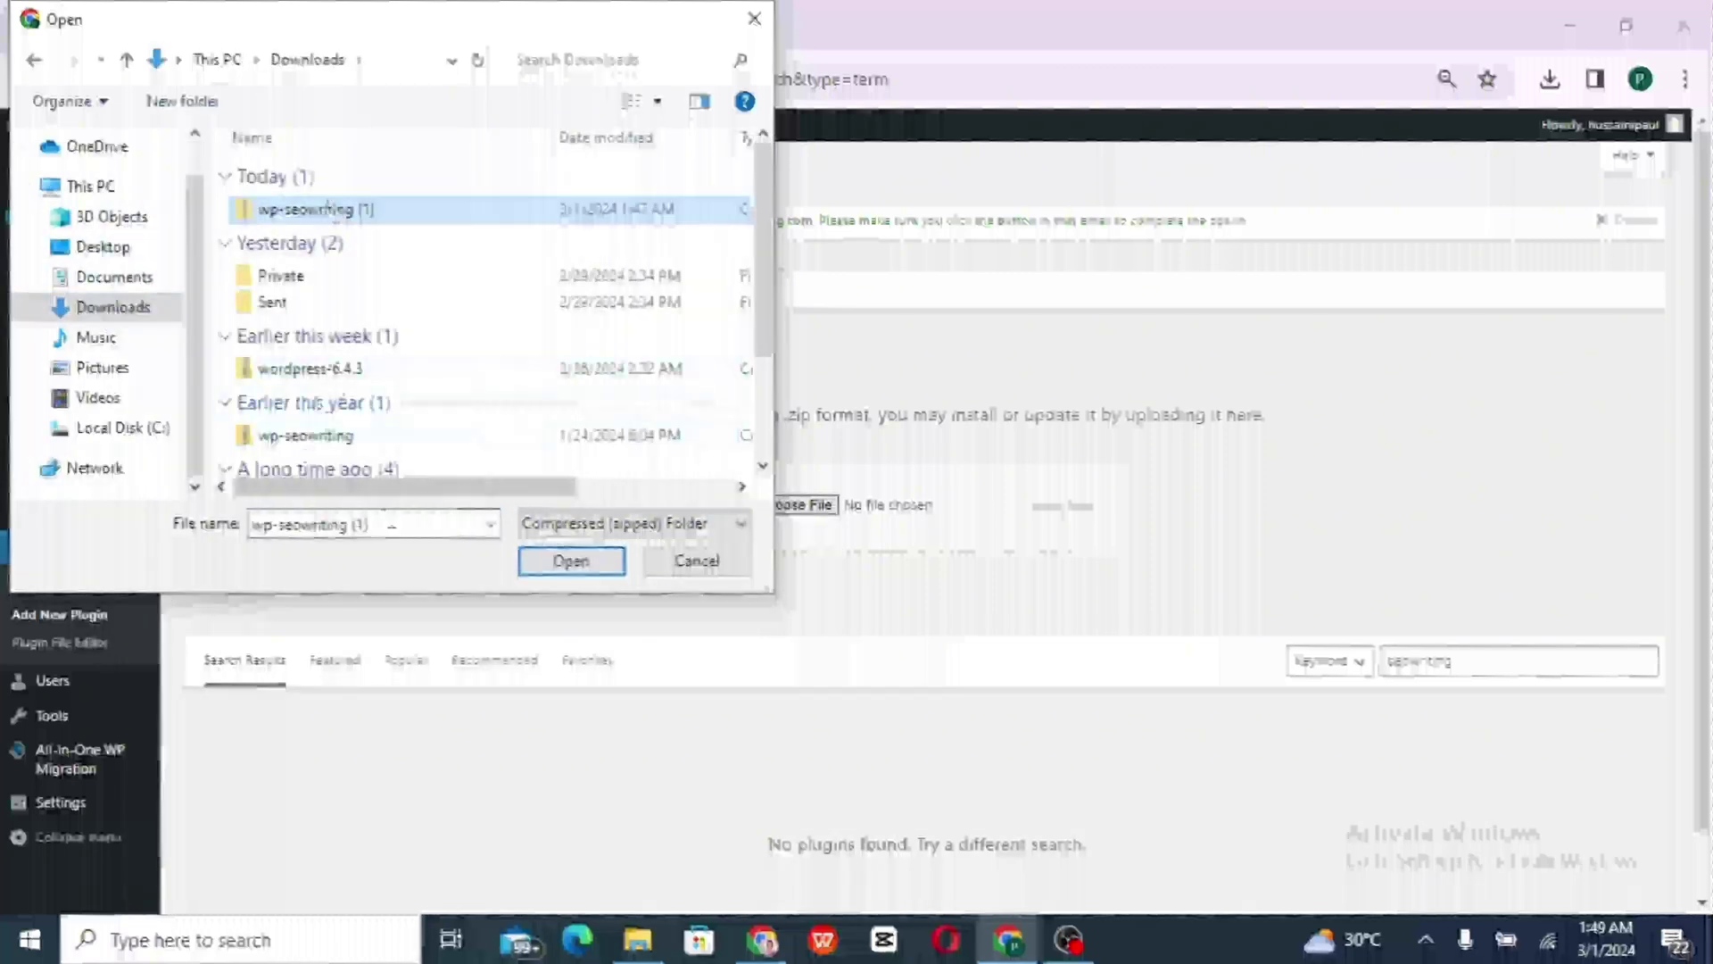
pyautogui.click(571, 562)
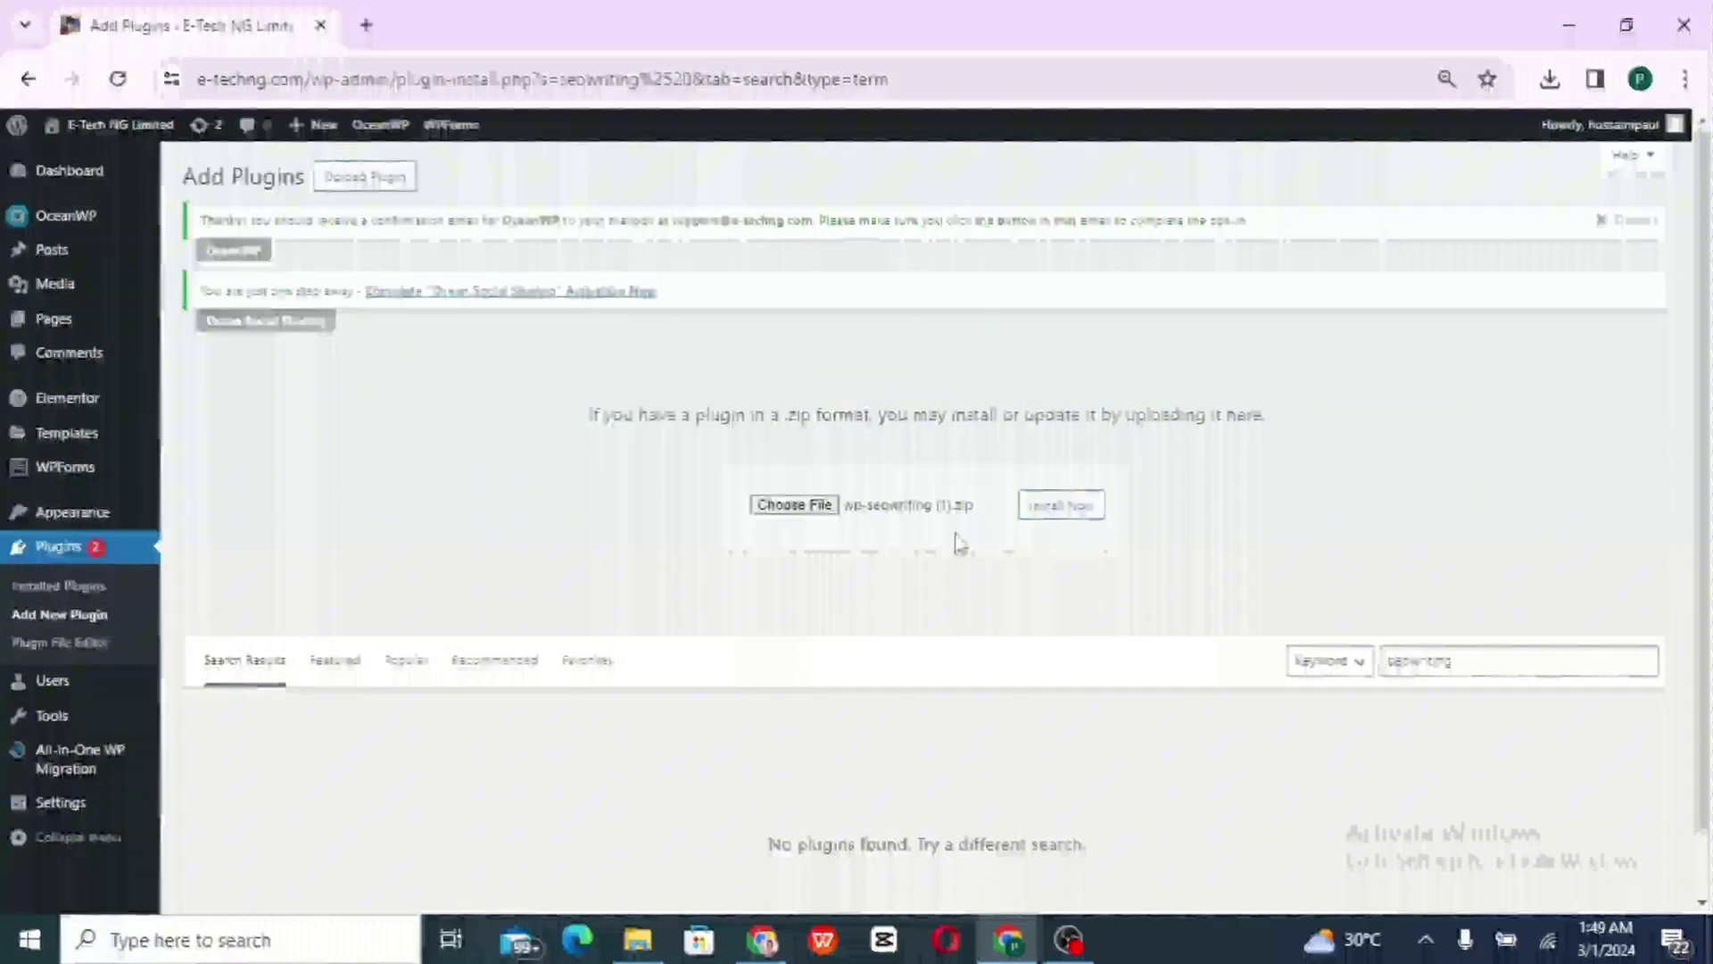
pyautogui.click(1065, 506)
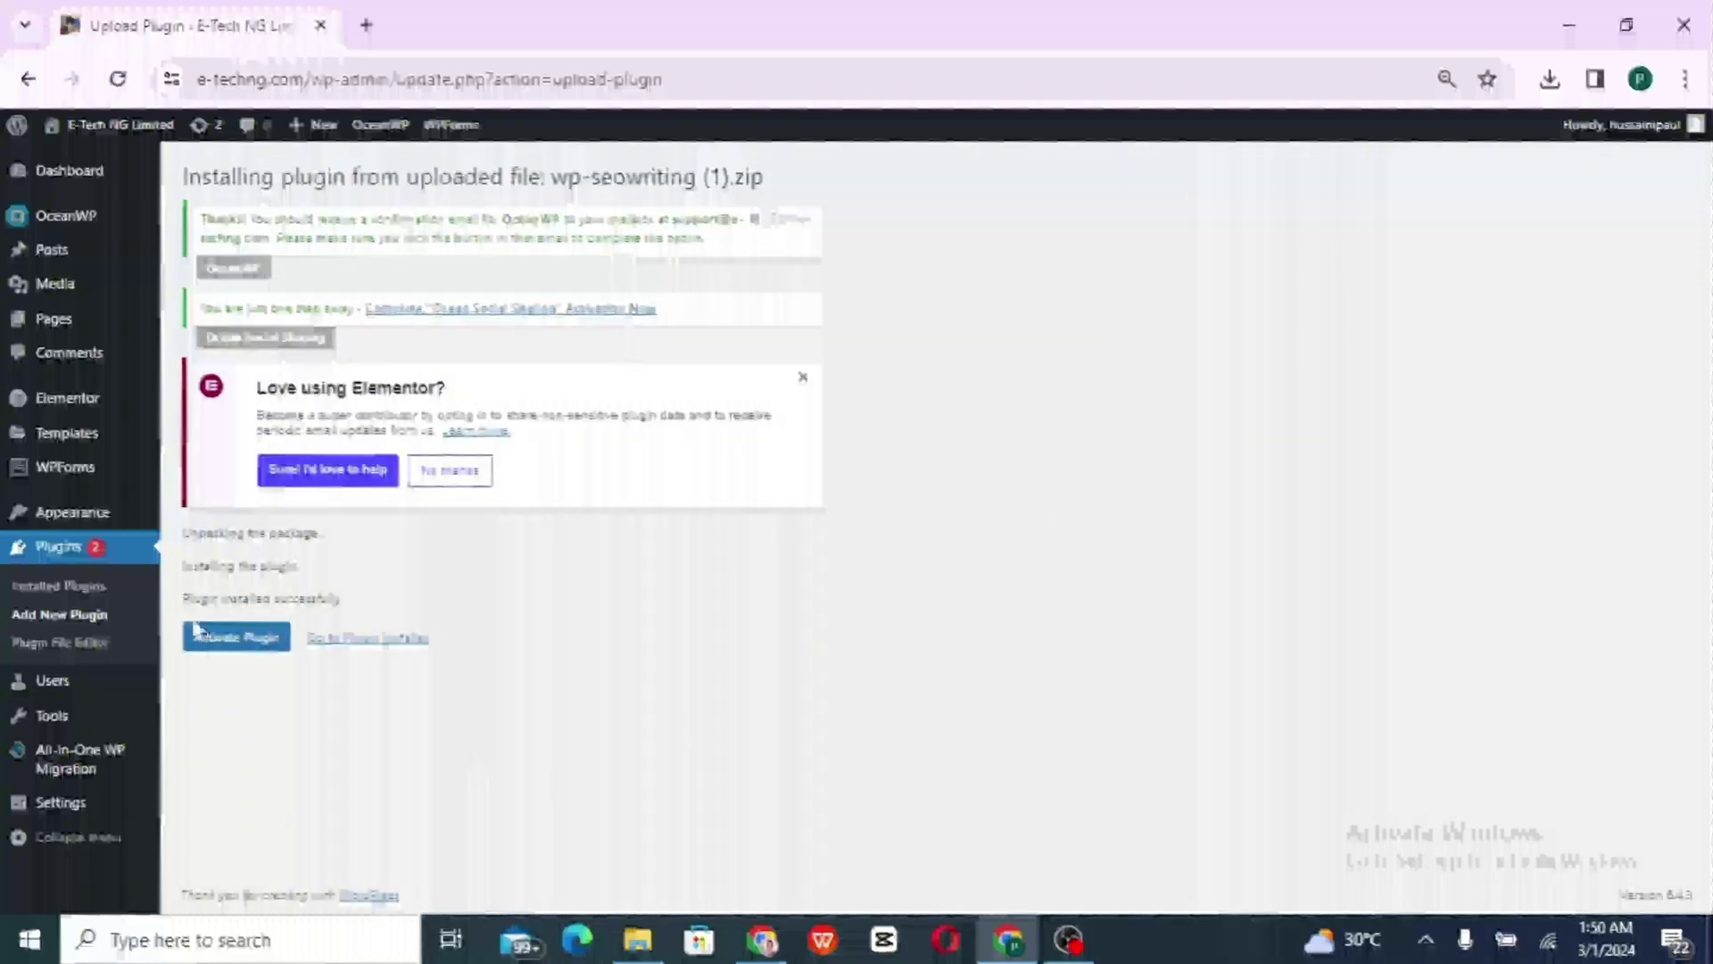
# Activate the SEOWriting plugin with the Activate bulk action
pyautogui.click(228, 648)
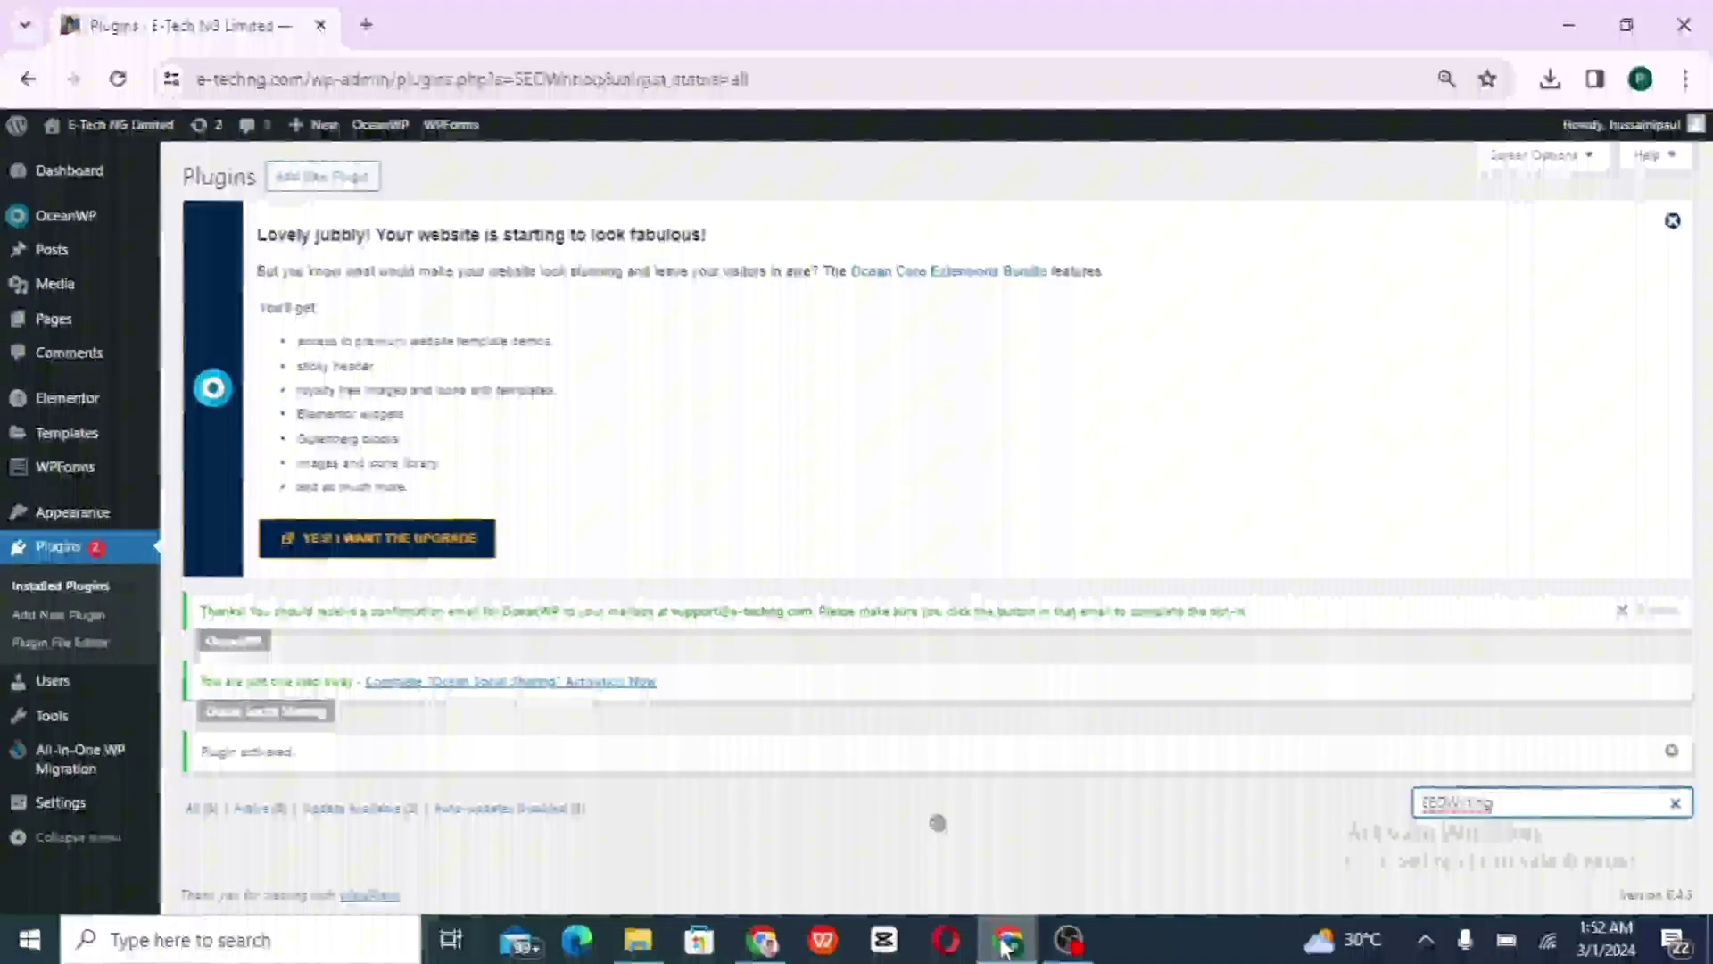
pyautogui.scroll(-3, 938, 821)
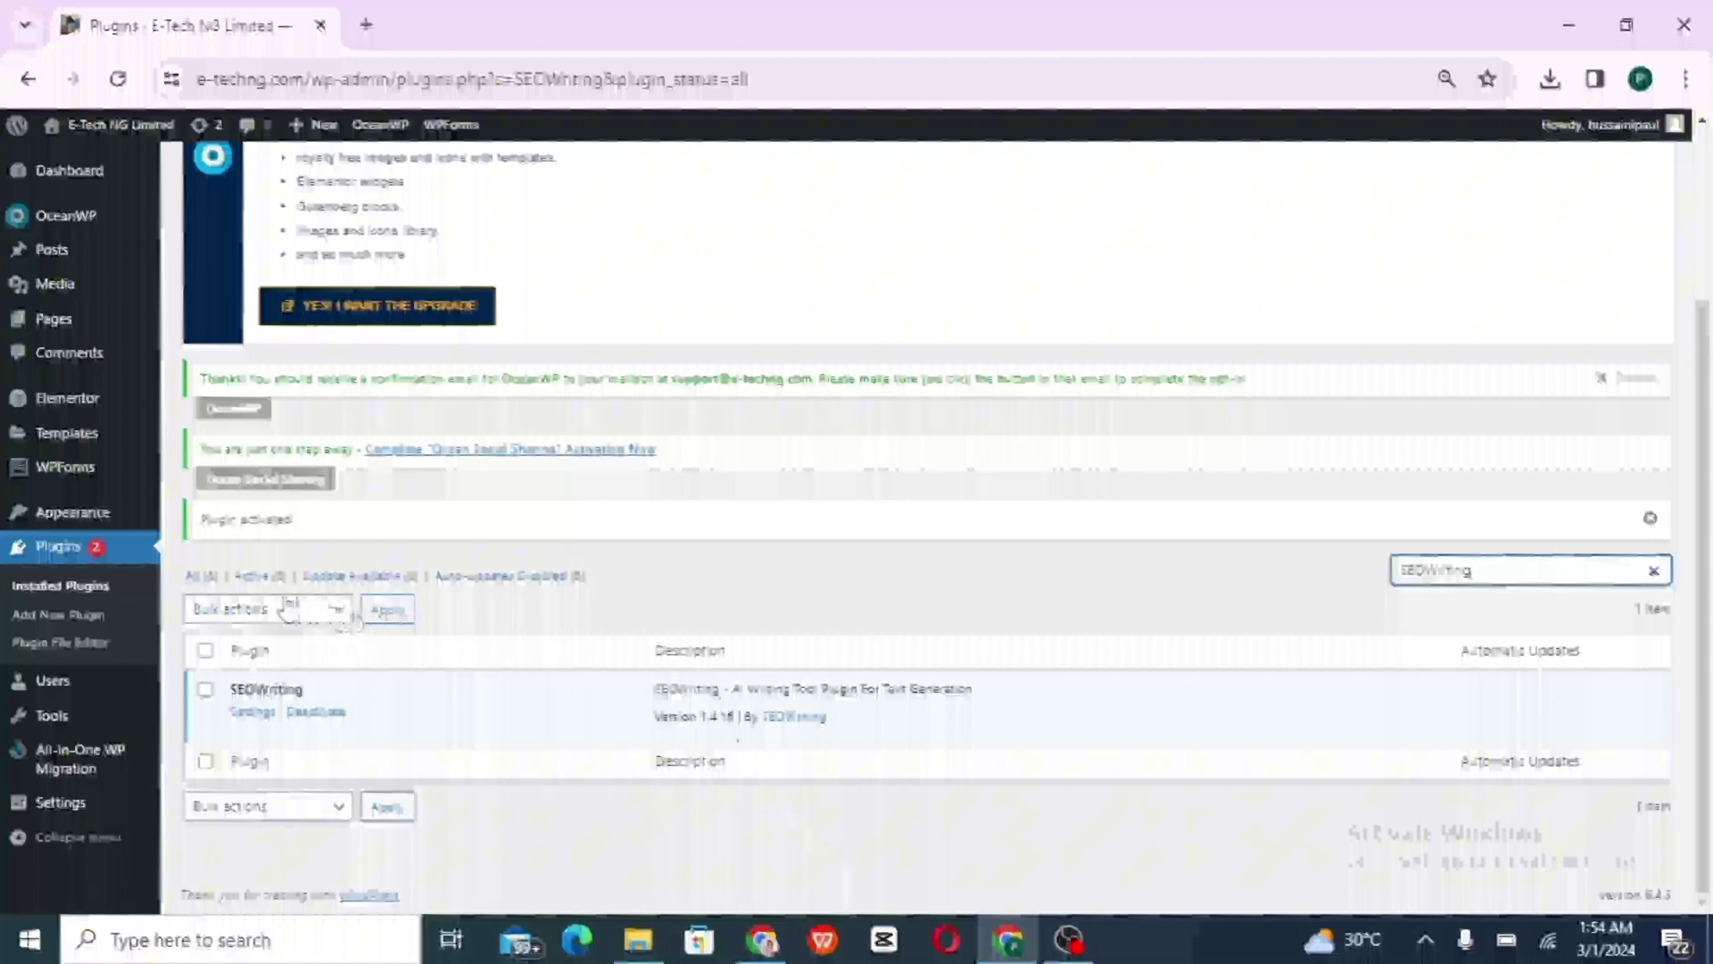
pyautogui.click(340, 616)
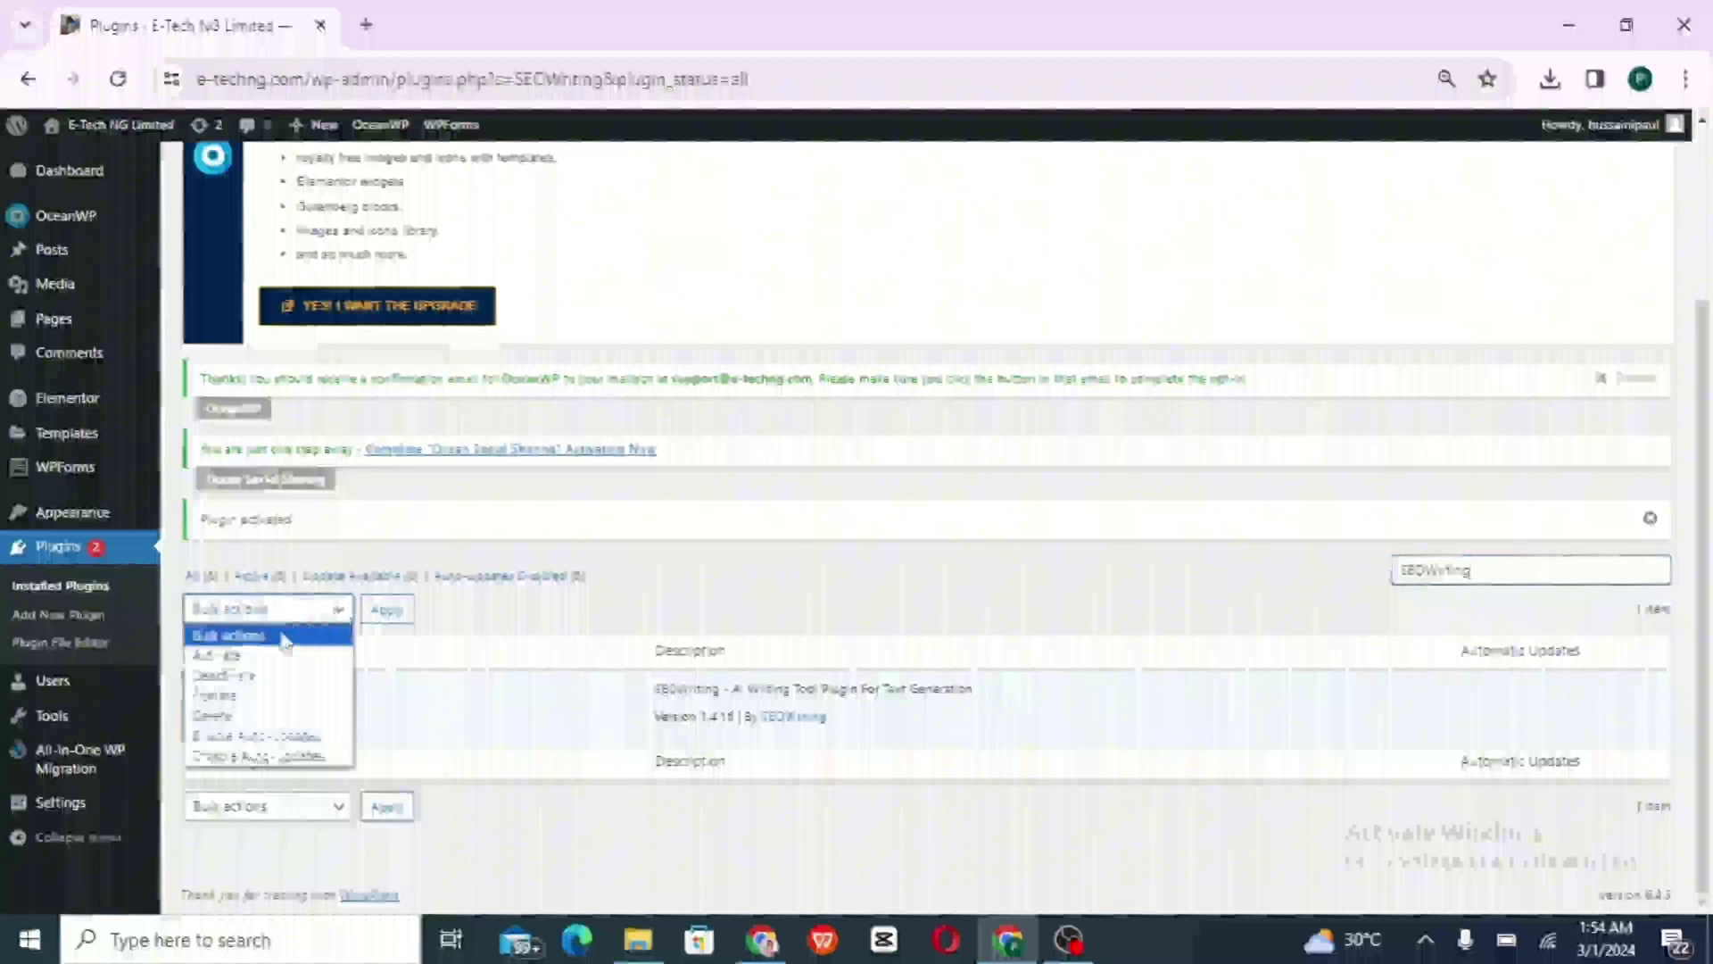
pyautogui.click(239, 657)
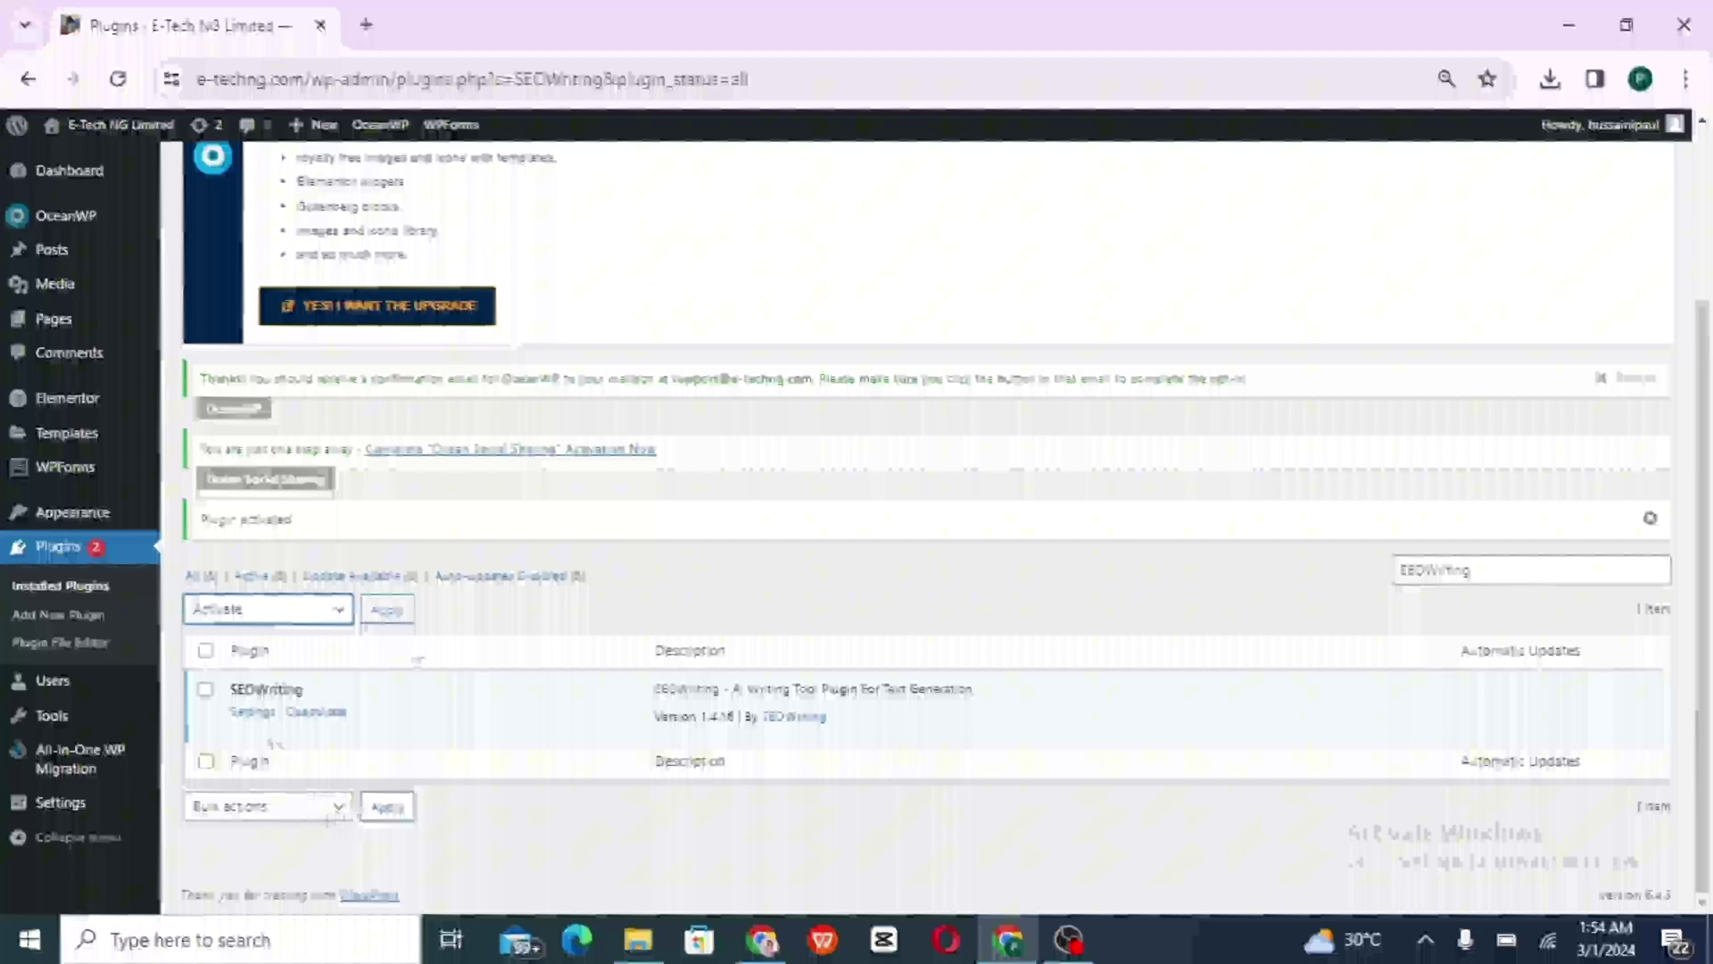
pyautogui.click(400, 613)
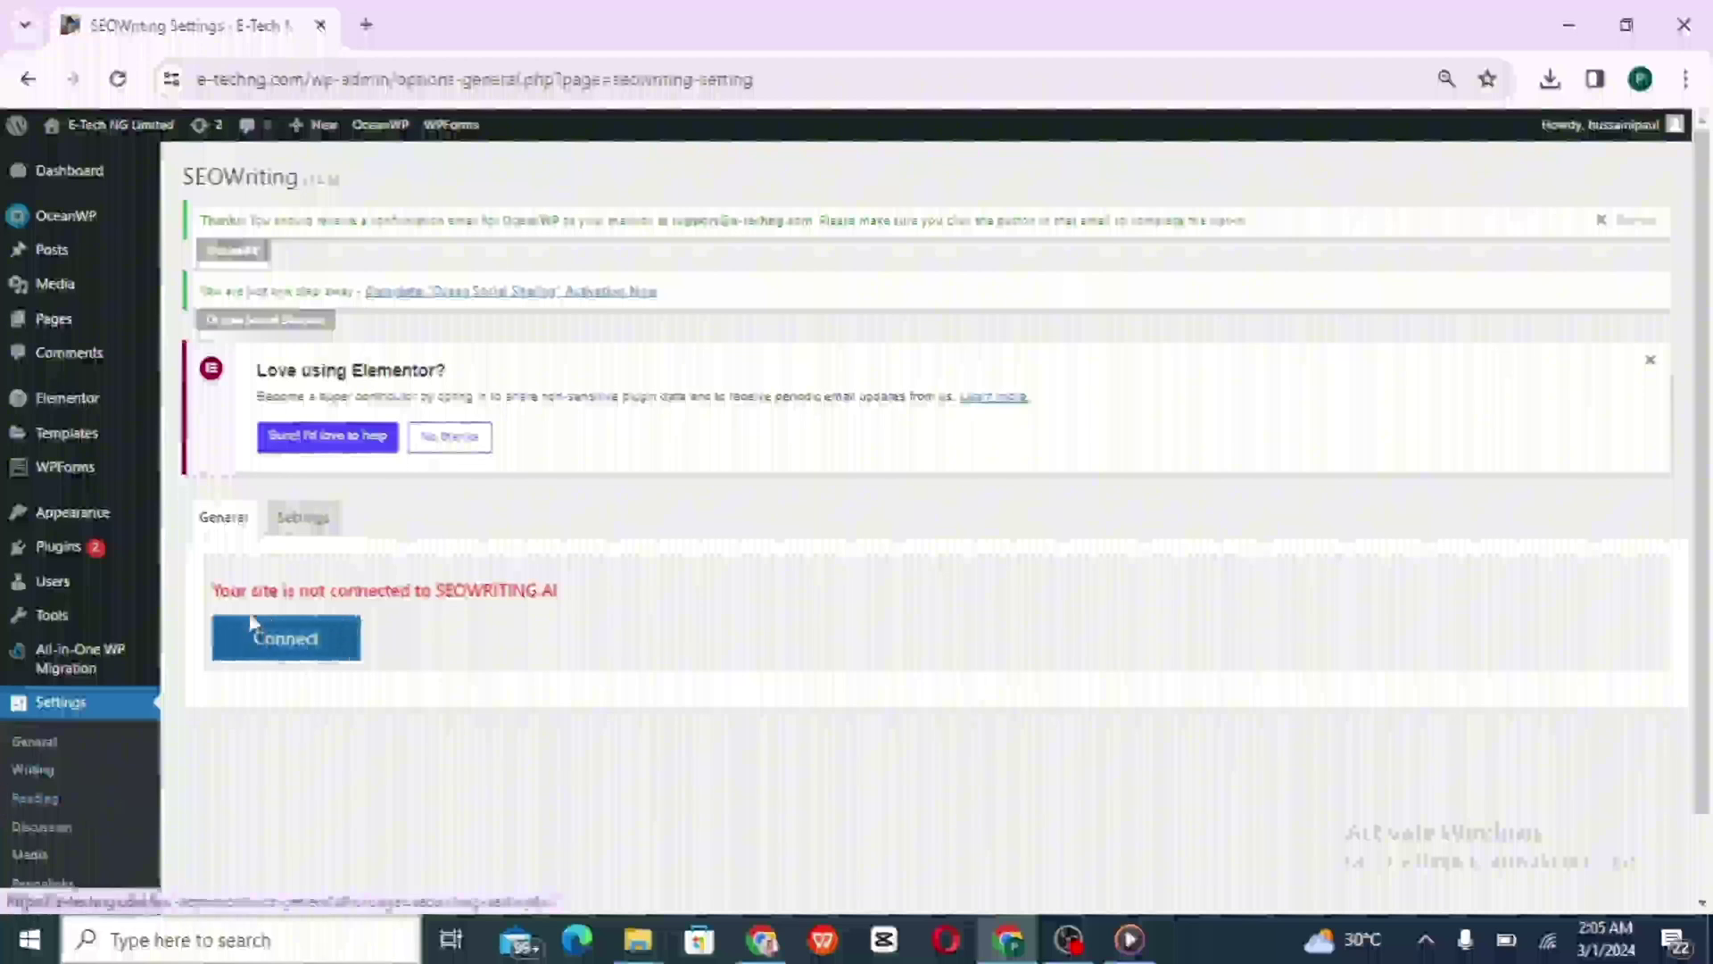
# Connect e-techng.com to SEOWriting.AI from the SEOWriting settings page
pyautogui.click(297, 639)
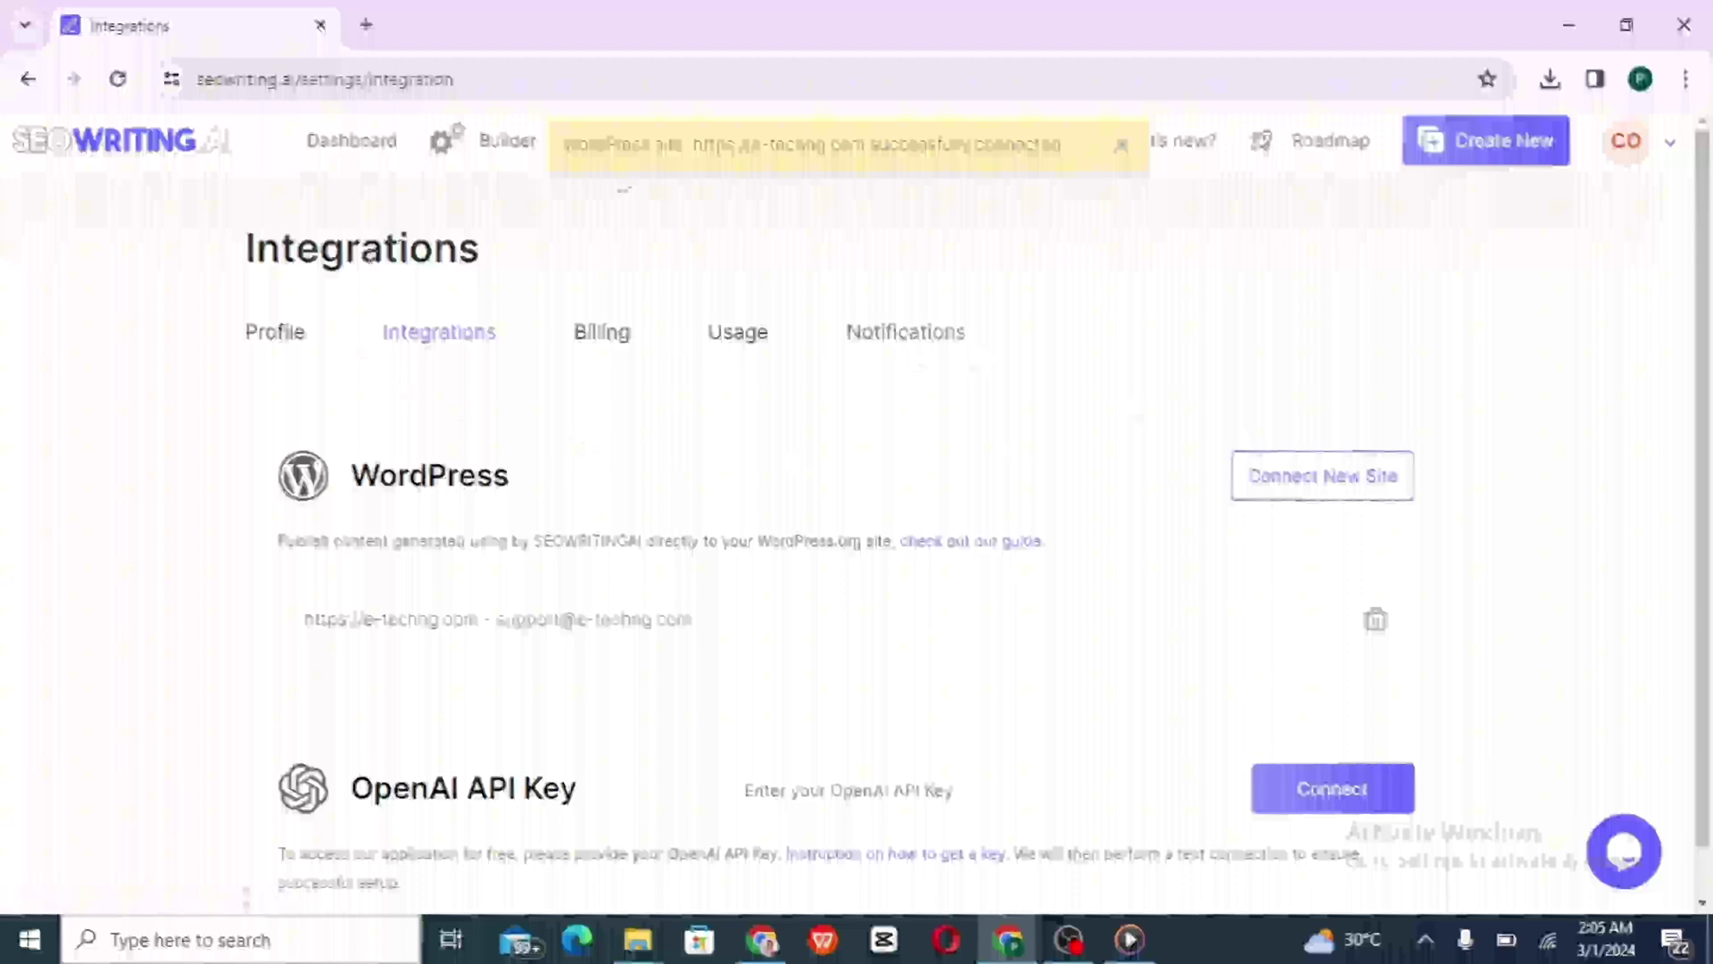
# Back in Bulk Article Generation, dismiss Integration Needed and set Publication to Yes
pyautogui.hotkey('alt', 'Tab')
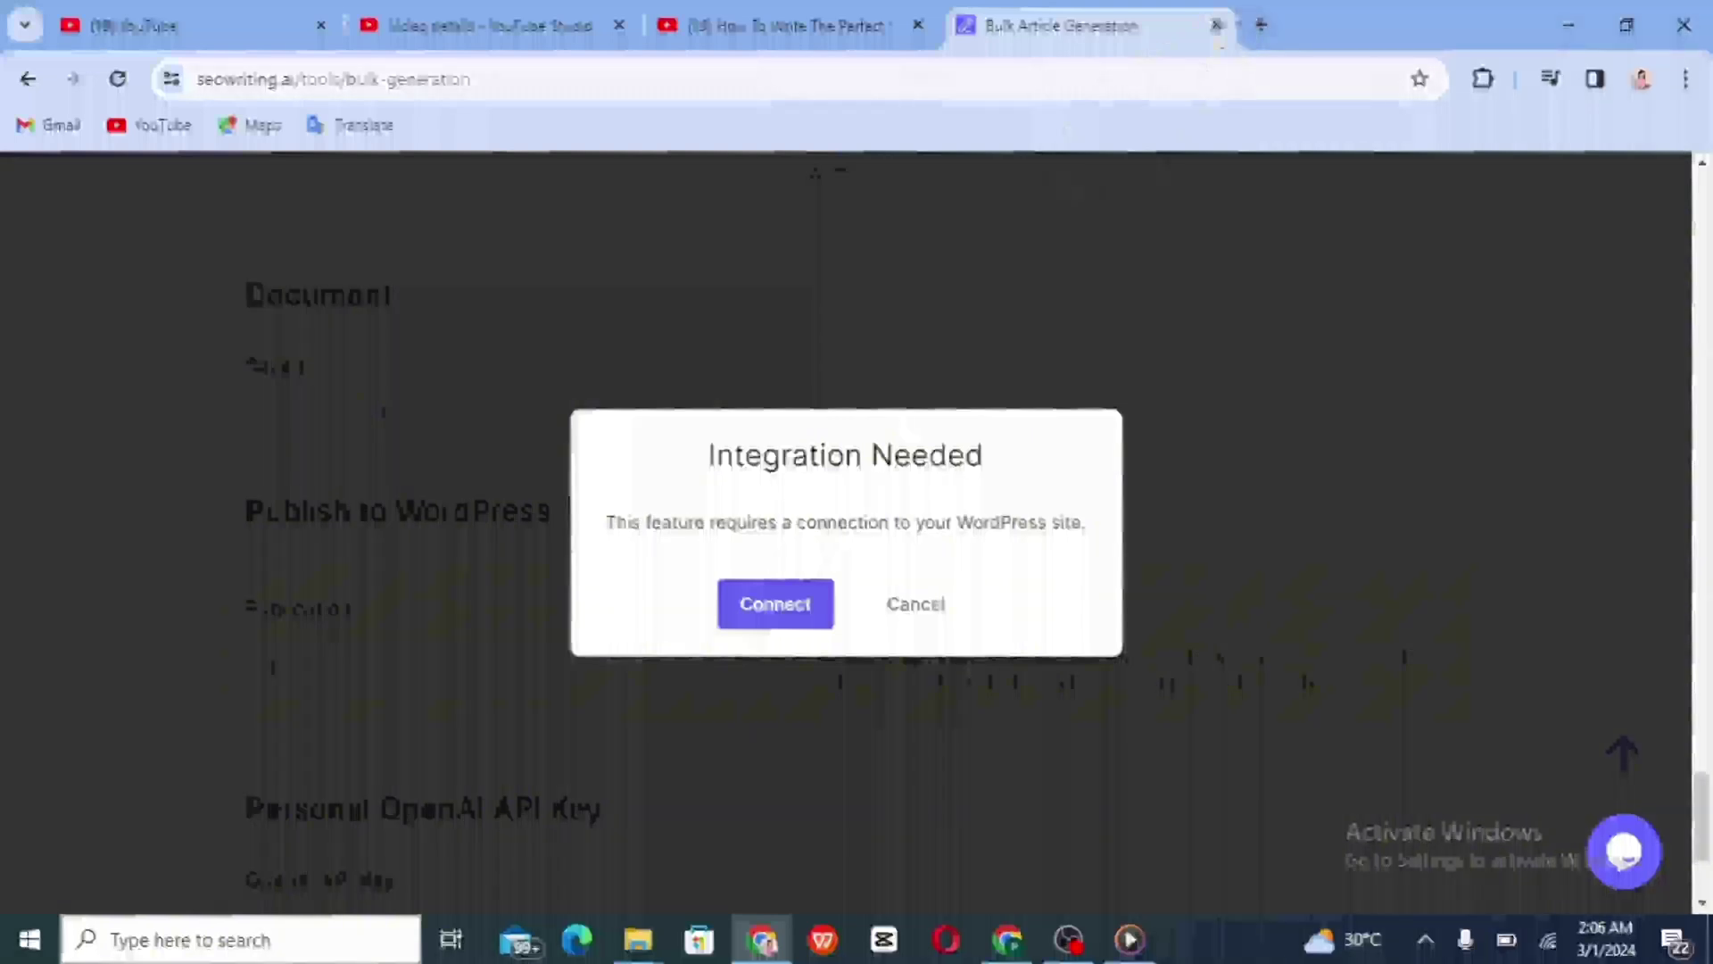
pyautogui.click(973, 254)
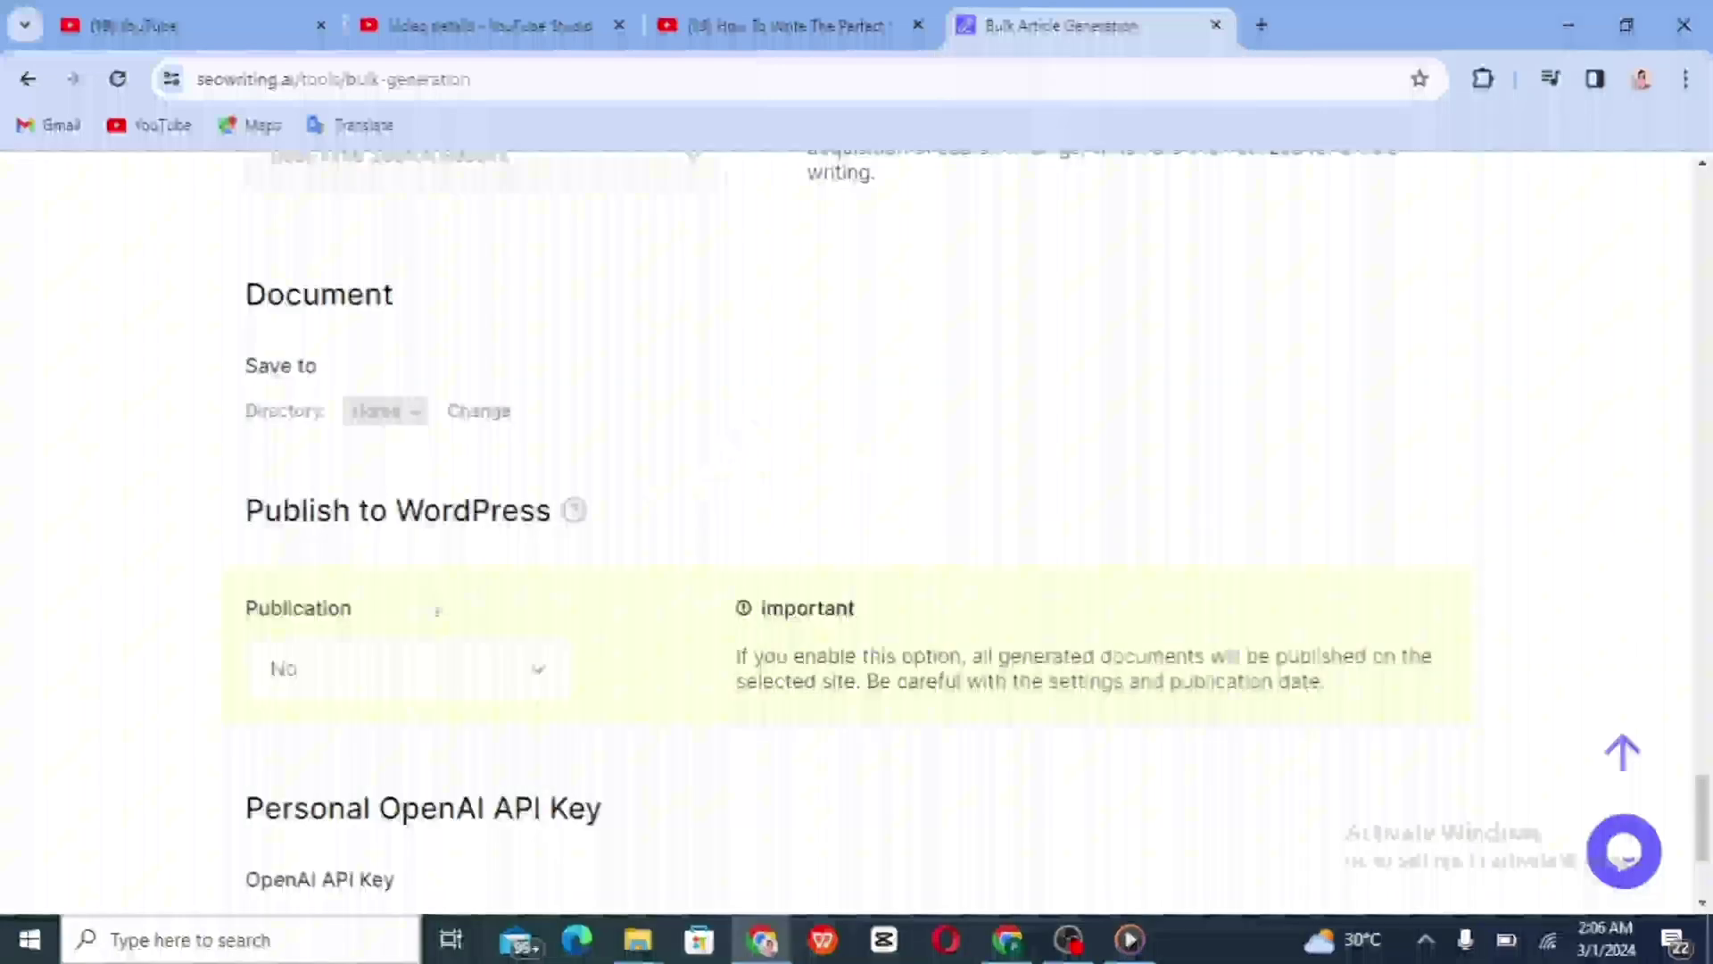
pyautogui.click(538, 671)
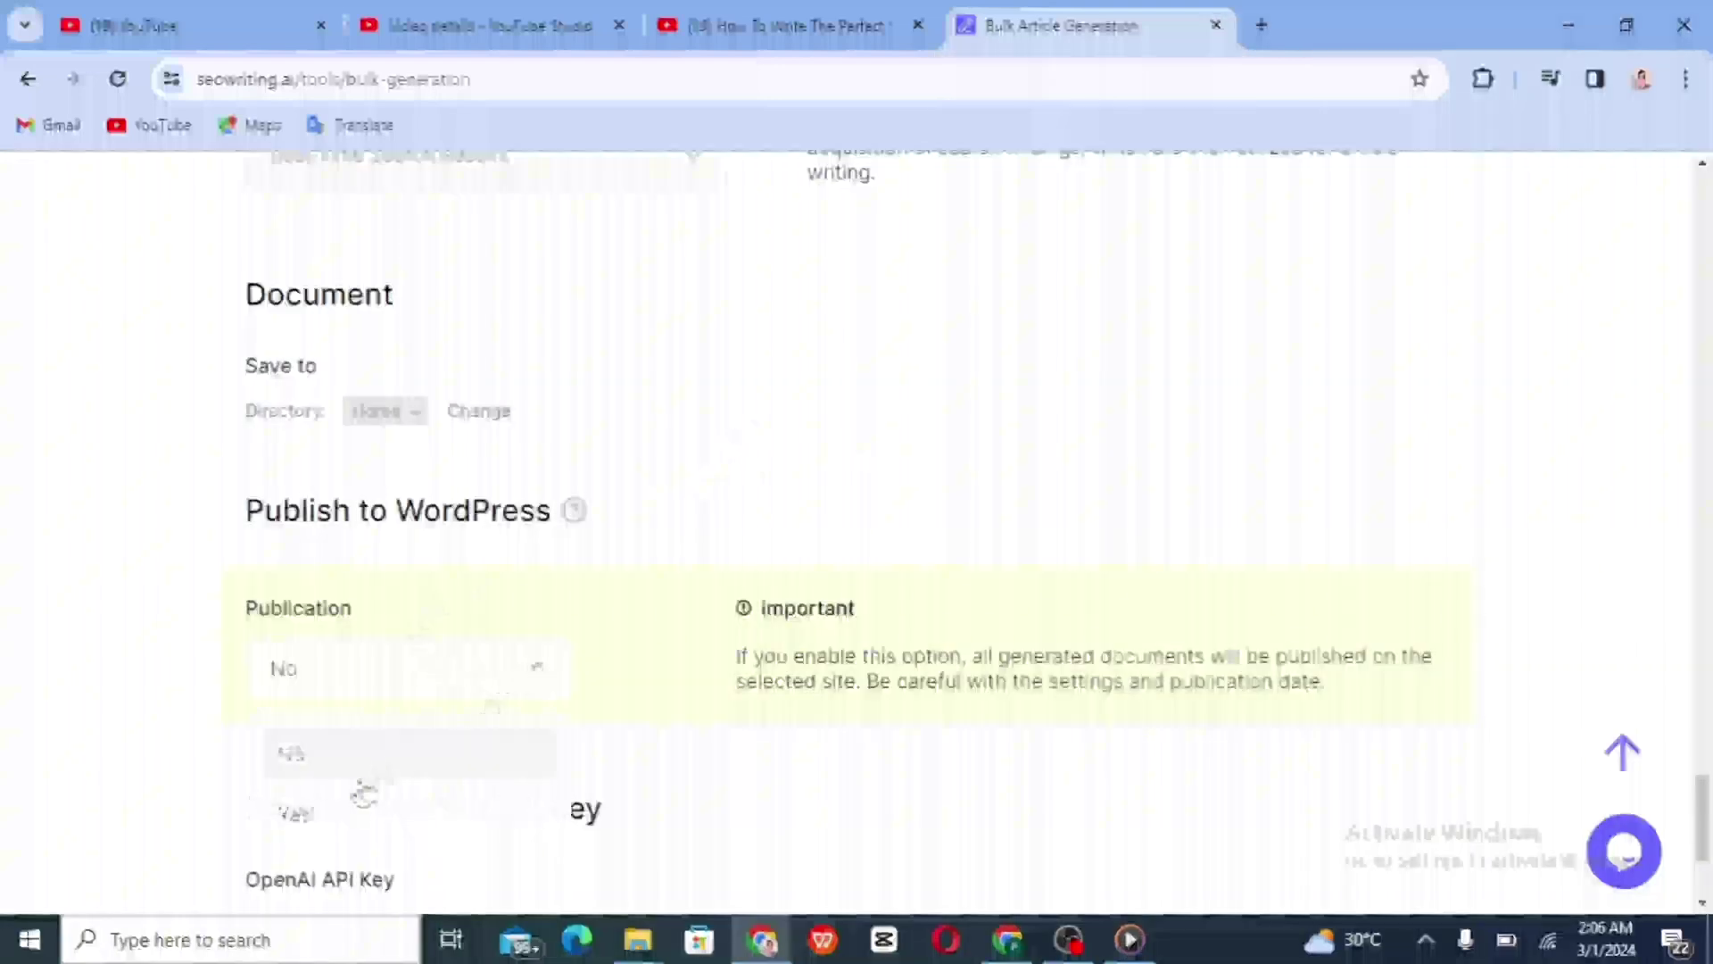
pyautogui.click(337, 817)
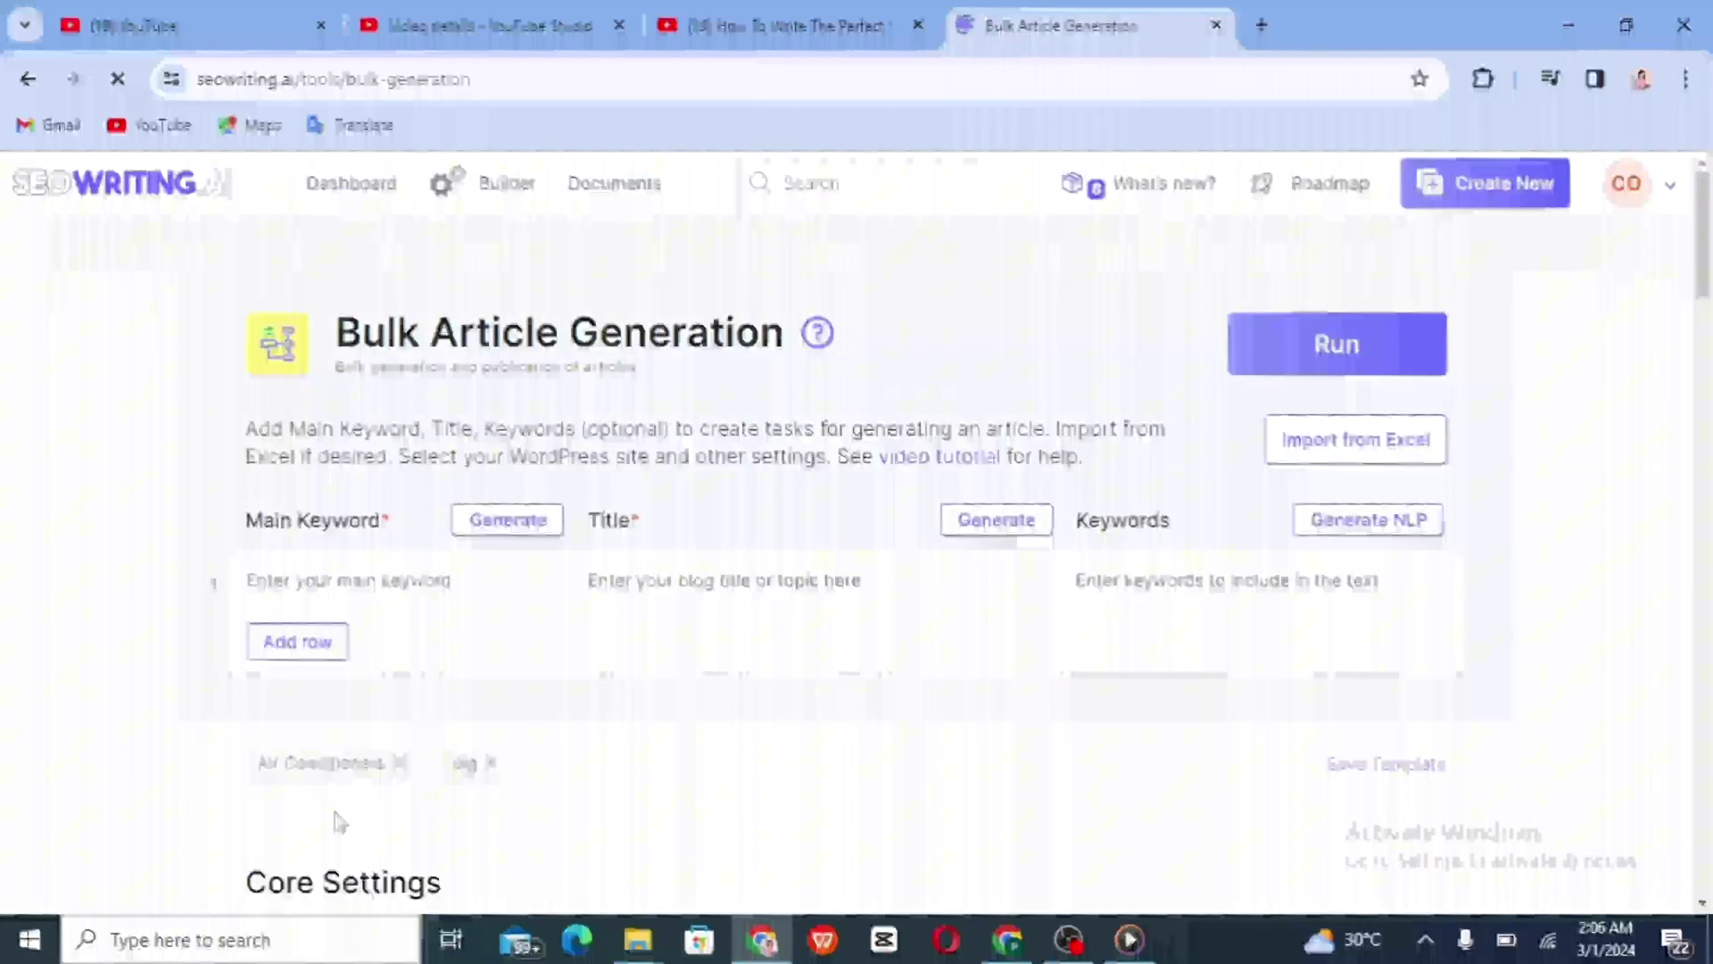
pyautogui.scroll(-10, 339, 821)
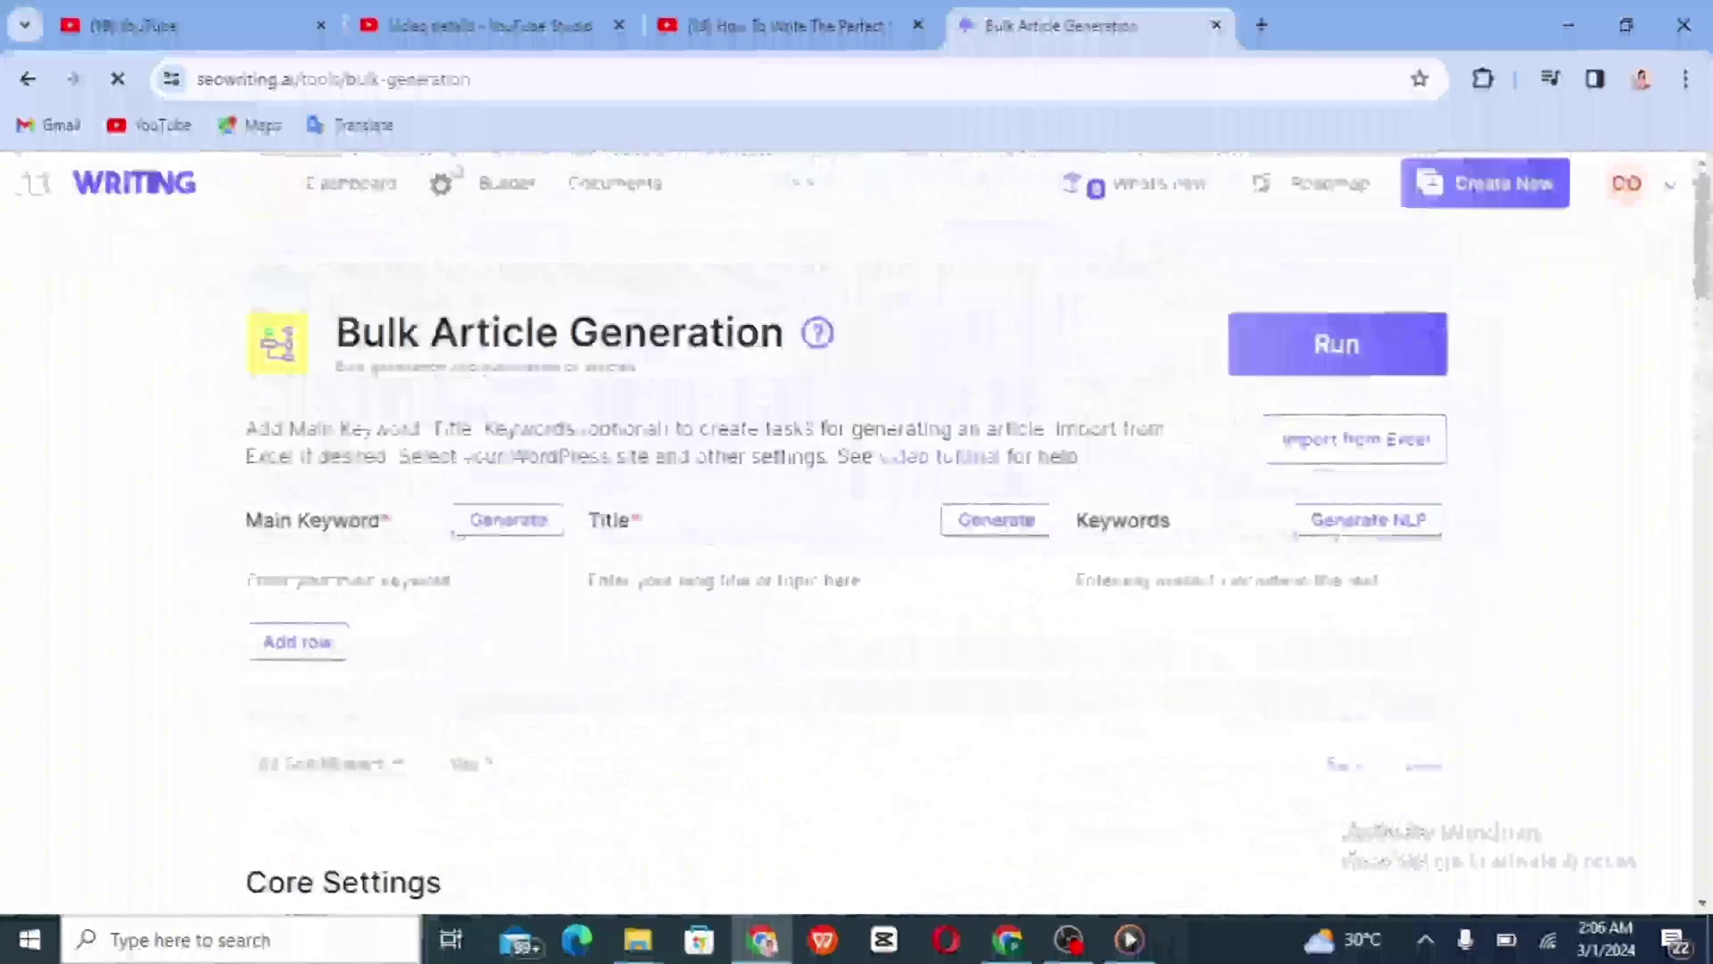
pyautogui.scroll(-3, 857, 535)
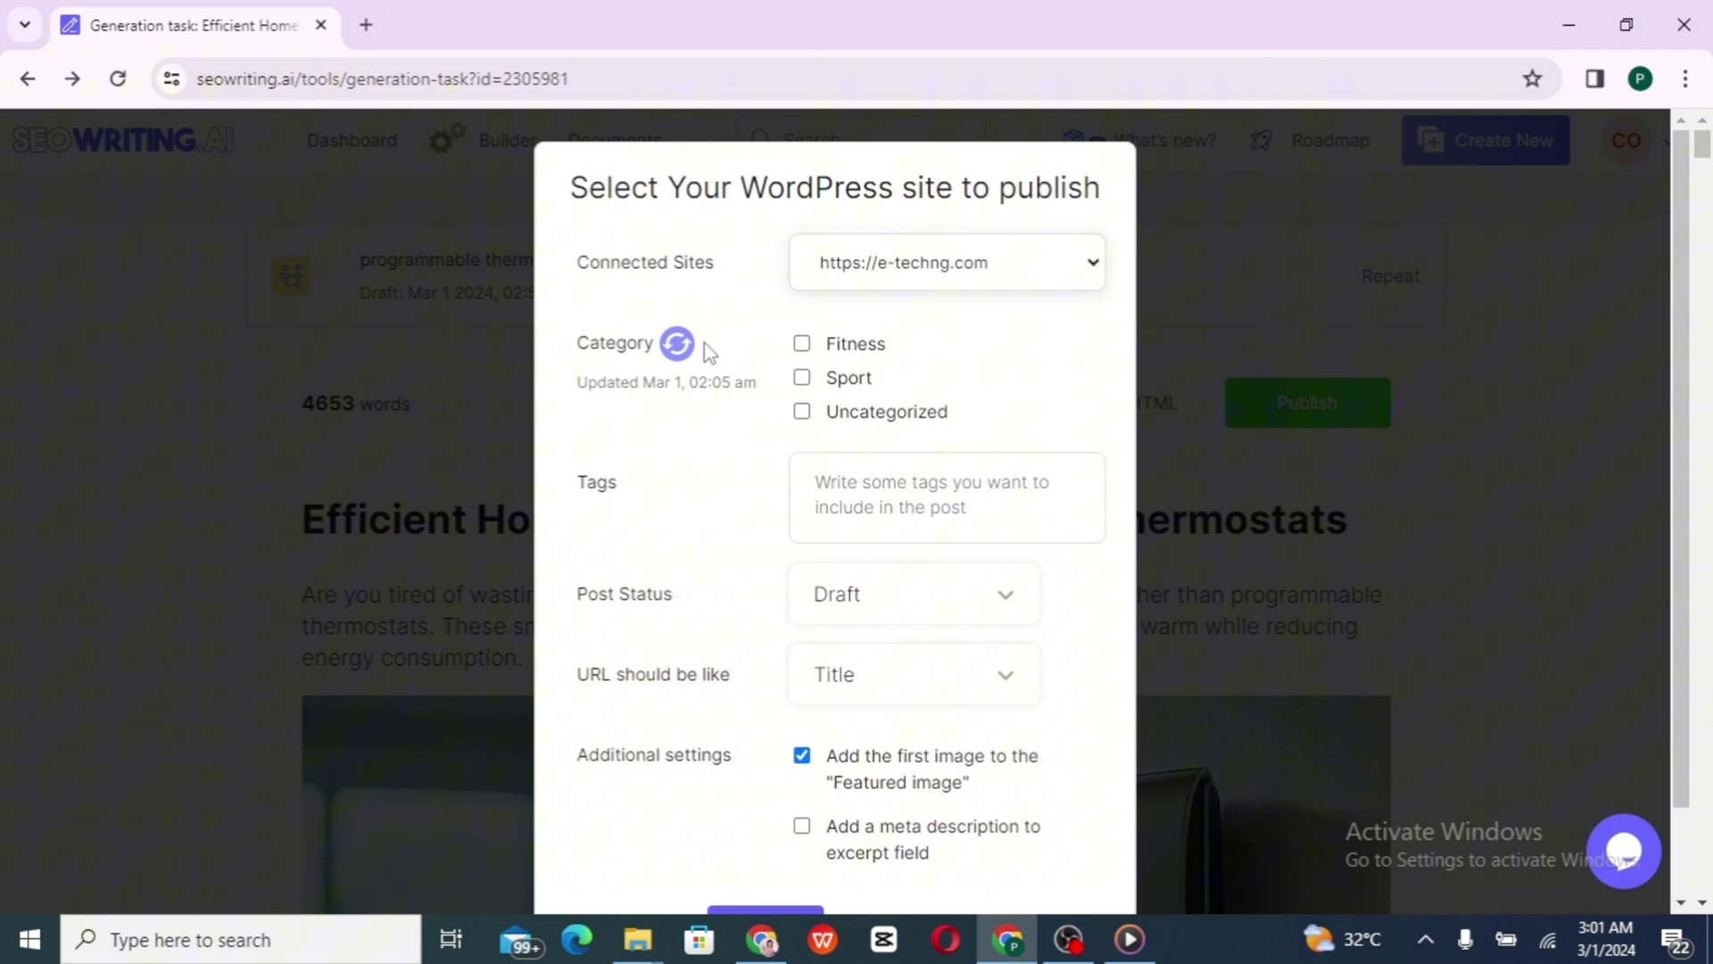
# Refresh the e-techng.com category list in the article's publish dialog
pyautogui.click(676, 346)
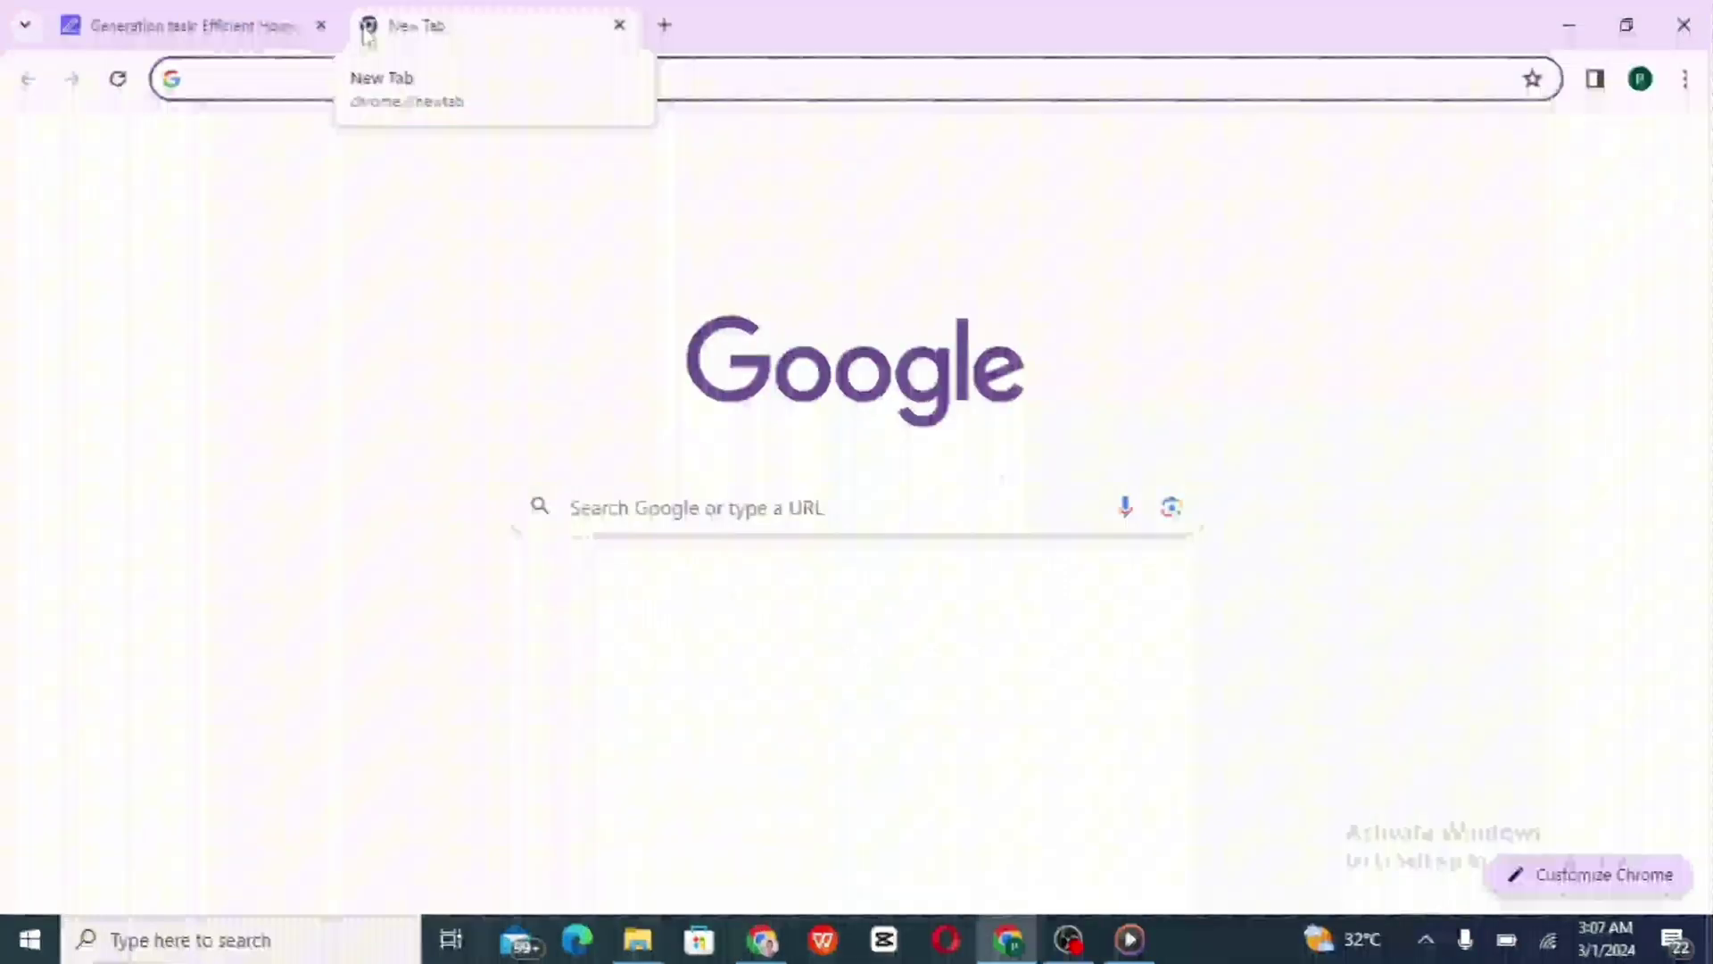
# Load e-techng.com and create a new post from the admin bar's New menu
pyautogui.write('e')
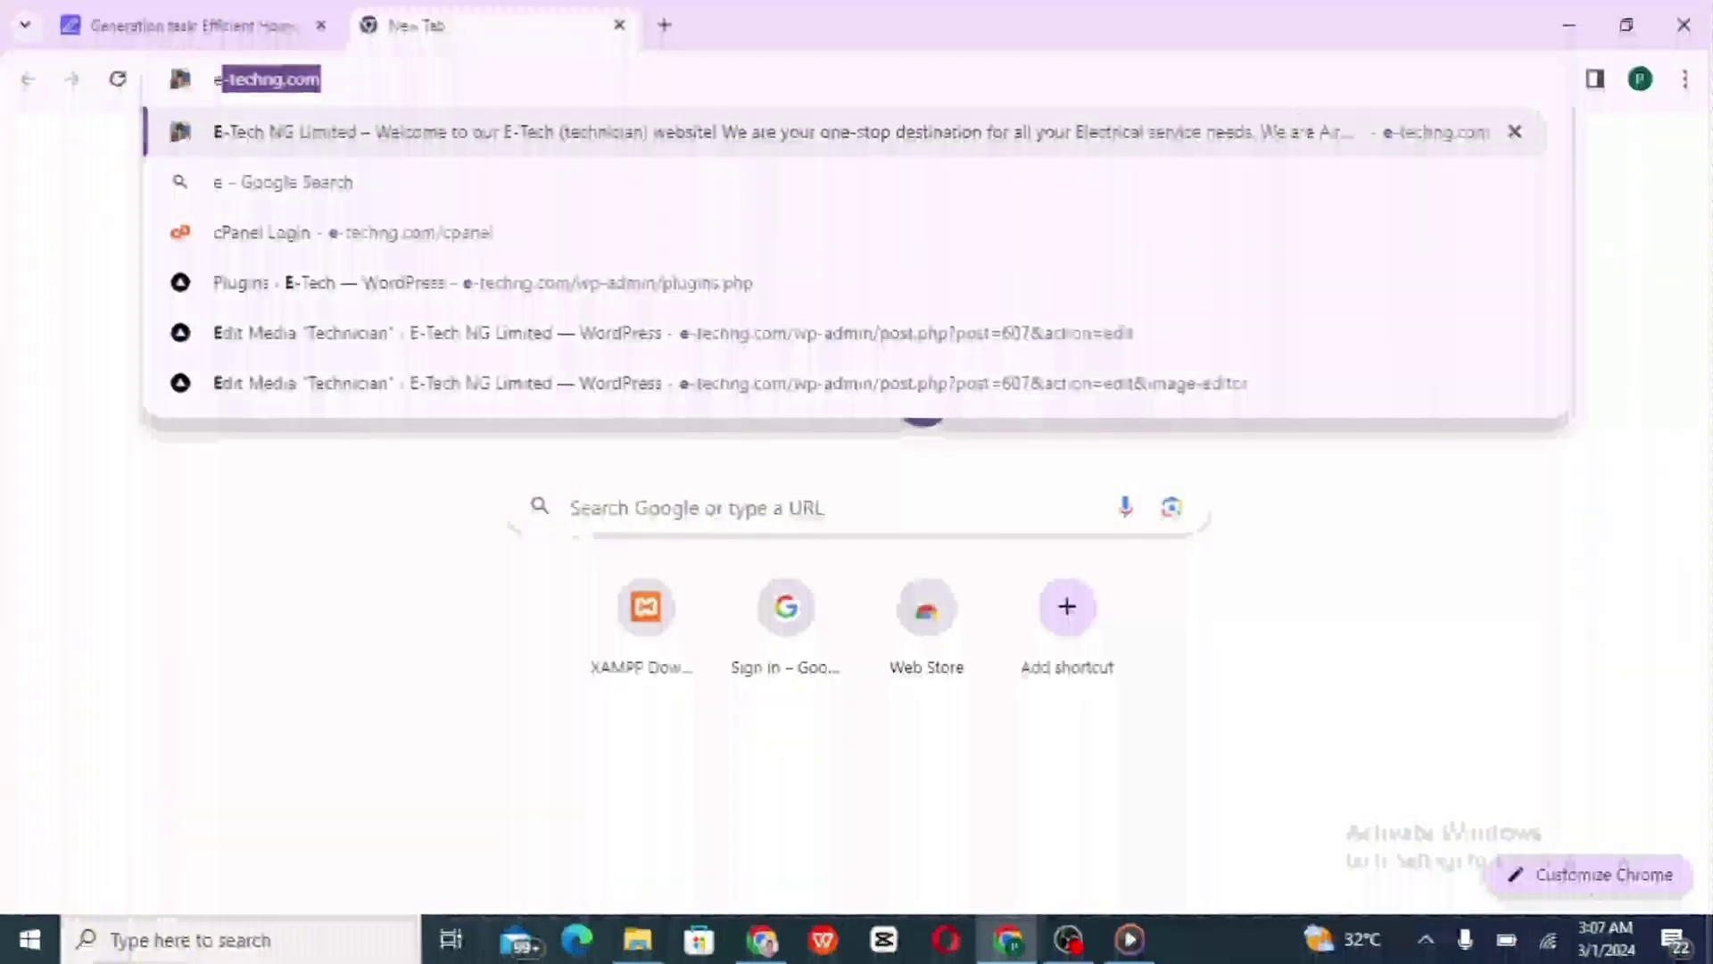
pyautogui.press('Right')
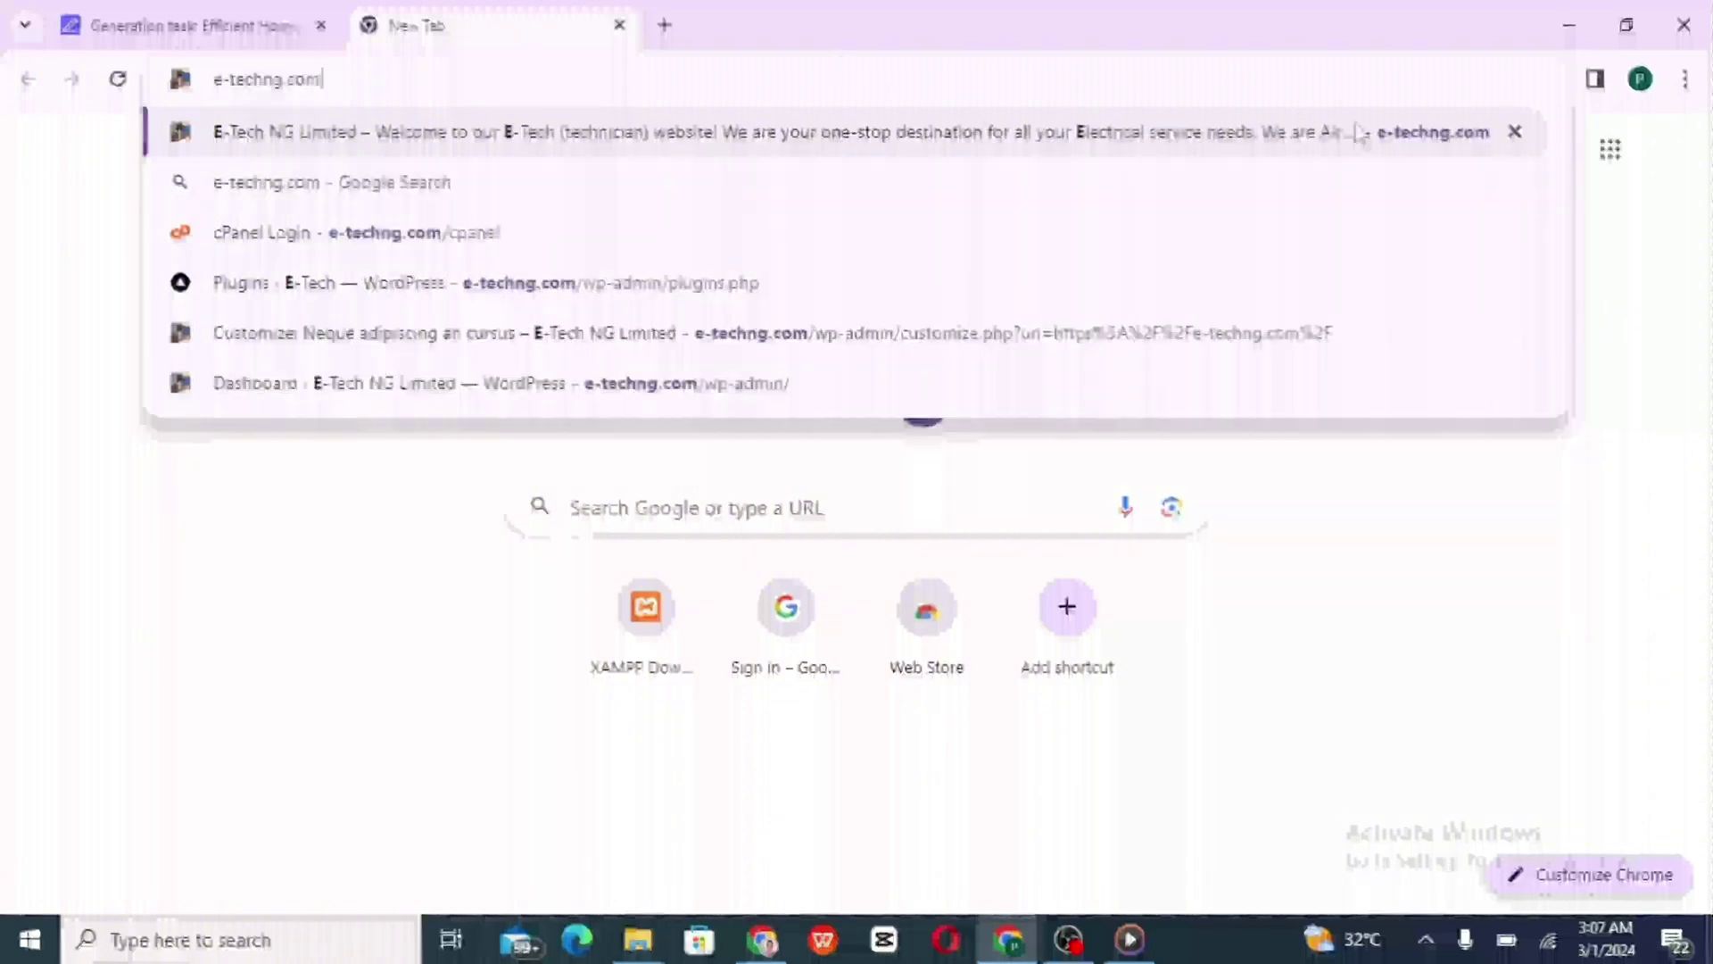
pyautogui.press('Return')
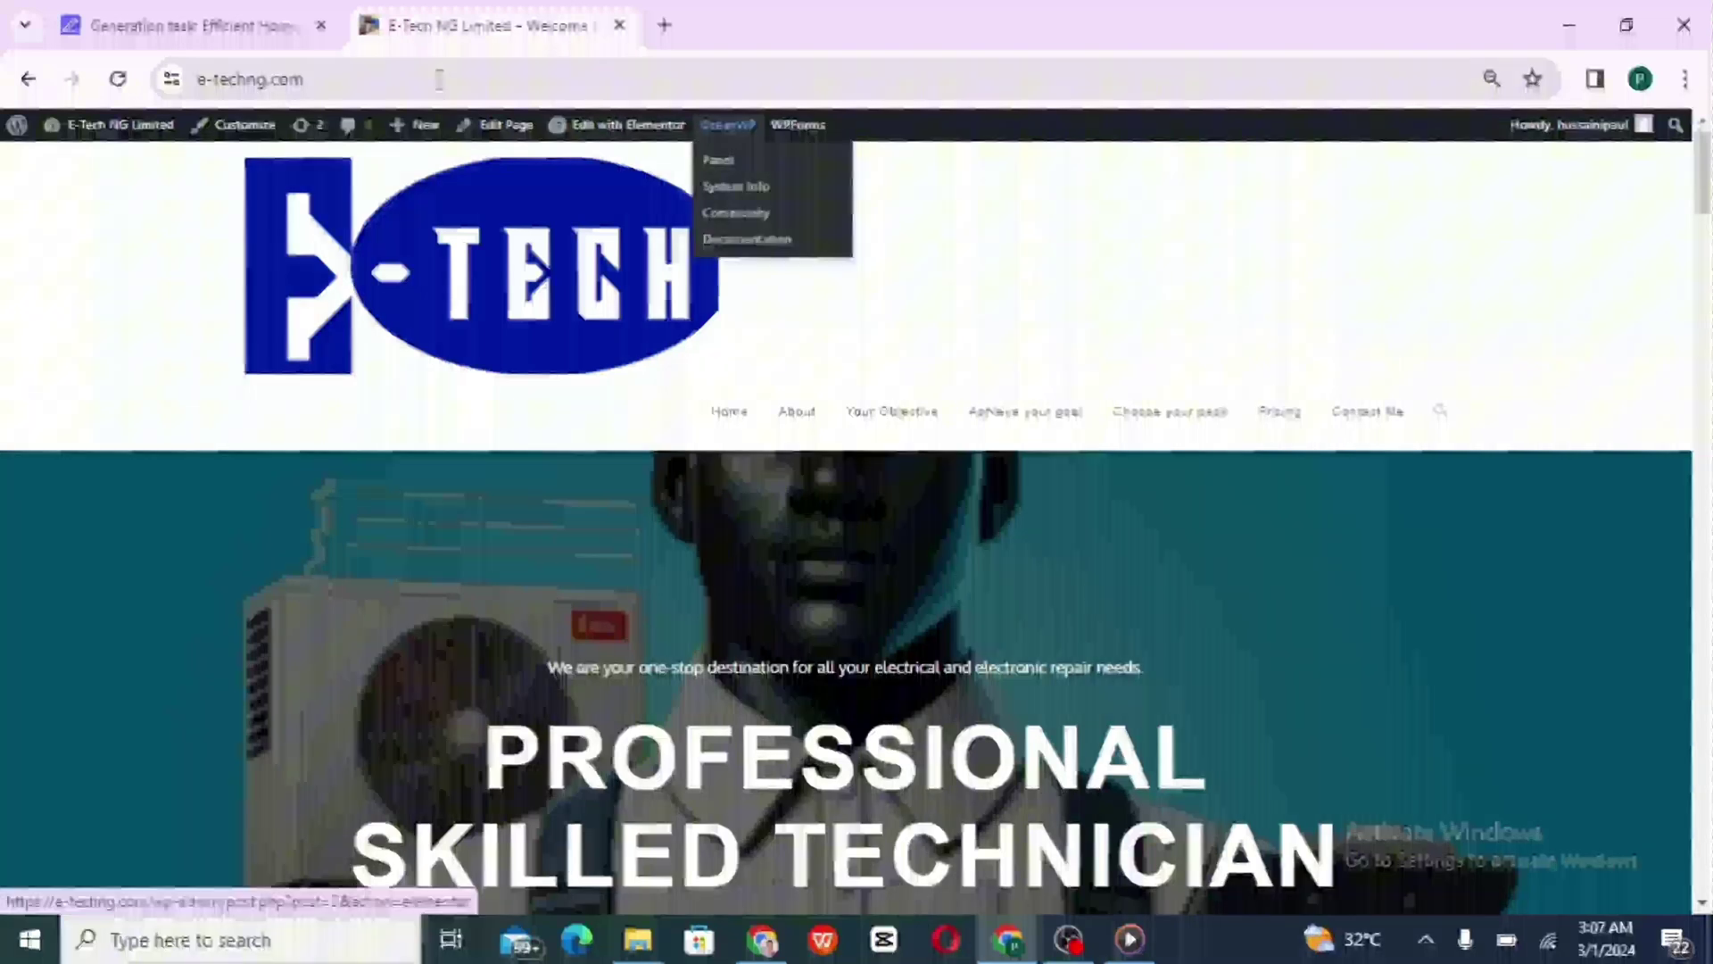
pyautogui.moveTo(424, 132)
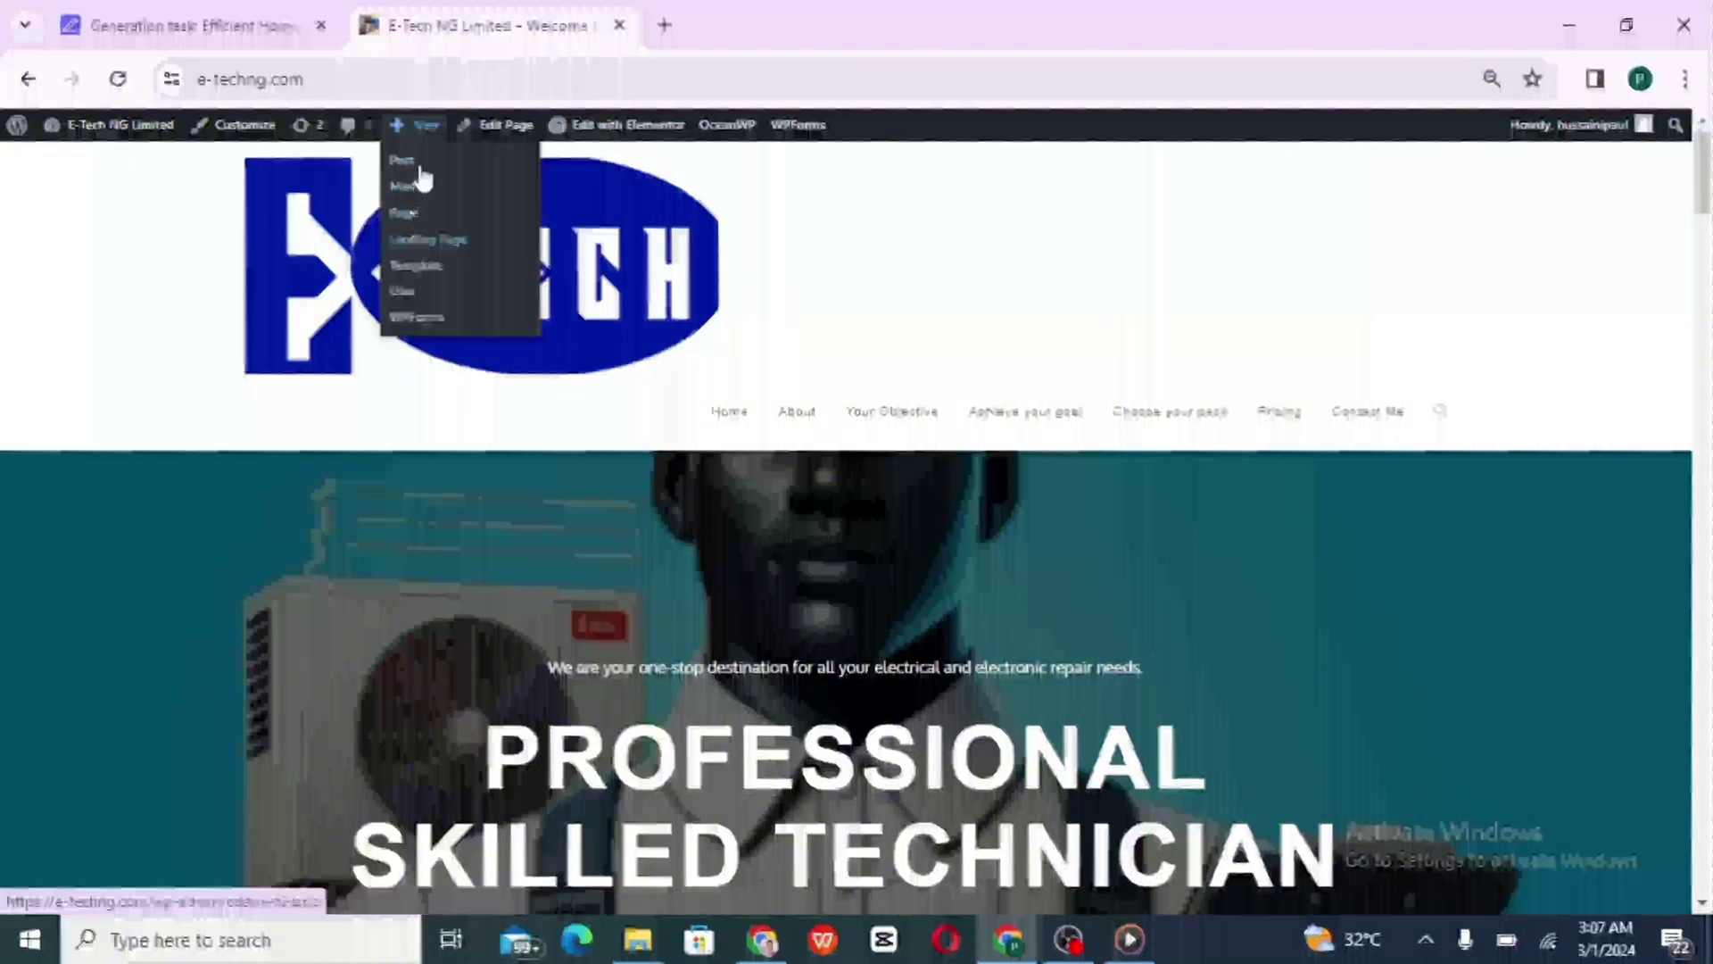
pyautogui.click(419, 168)
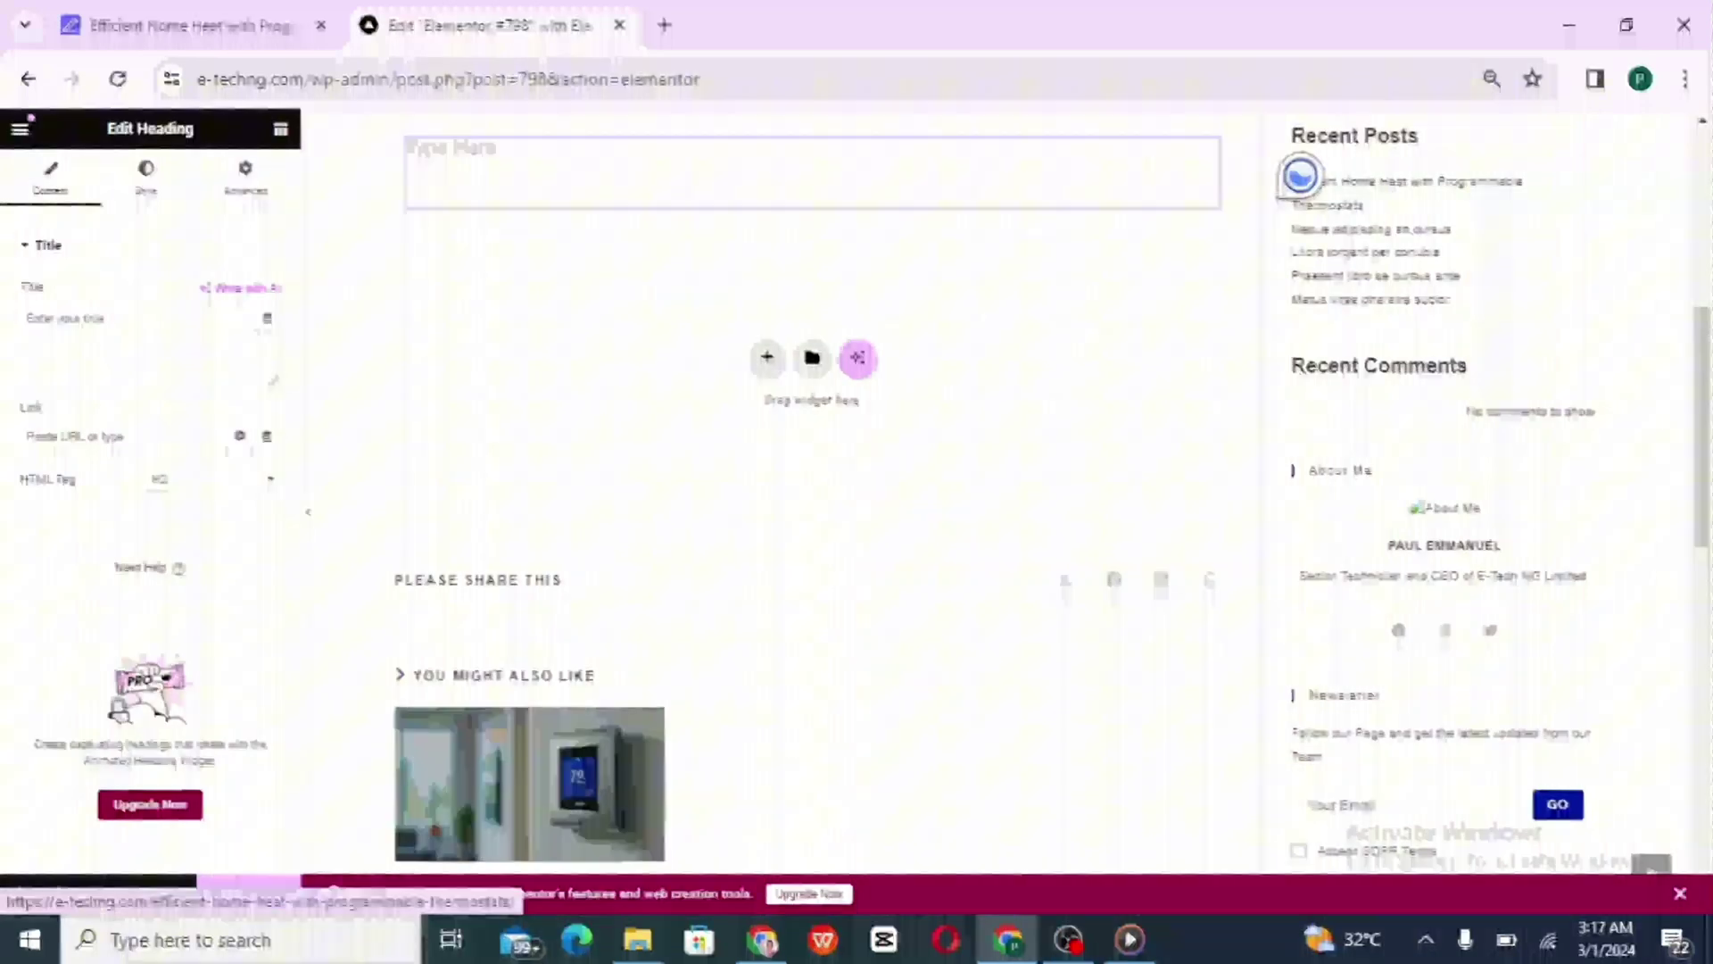
pyautogui.scroll(-4, 616, 741)
pyautogui.scroll(-4, 616, 741)
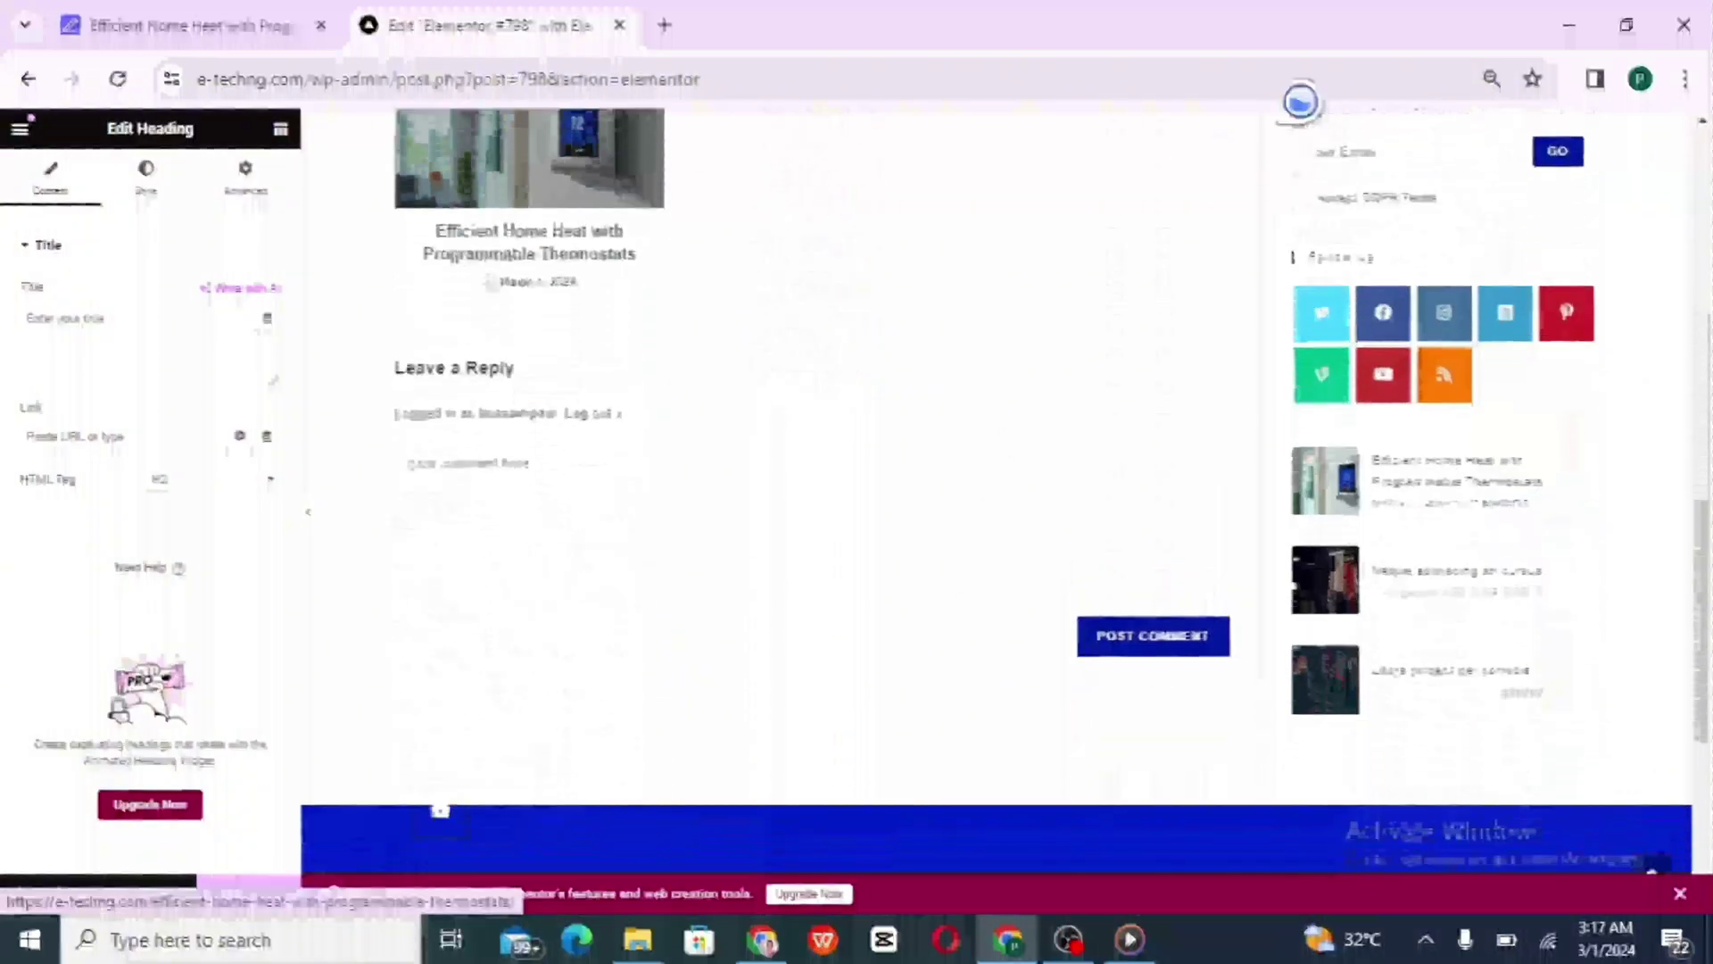
pyautogui.scroll(7, 616, 740)
pyautogui.scroll(-2, 473, 733)
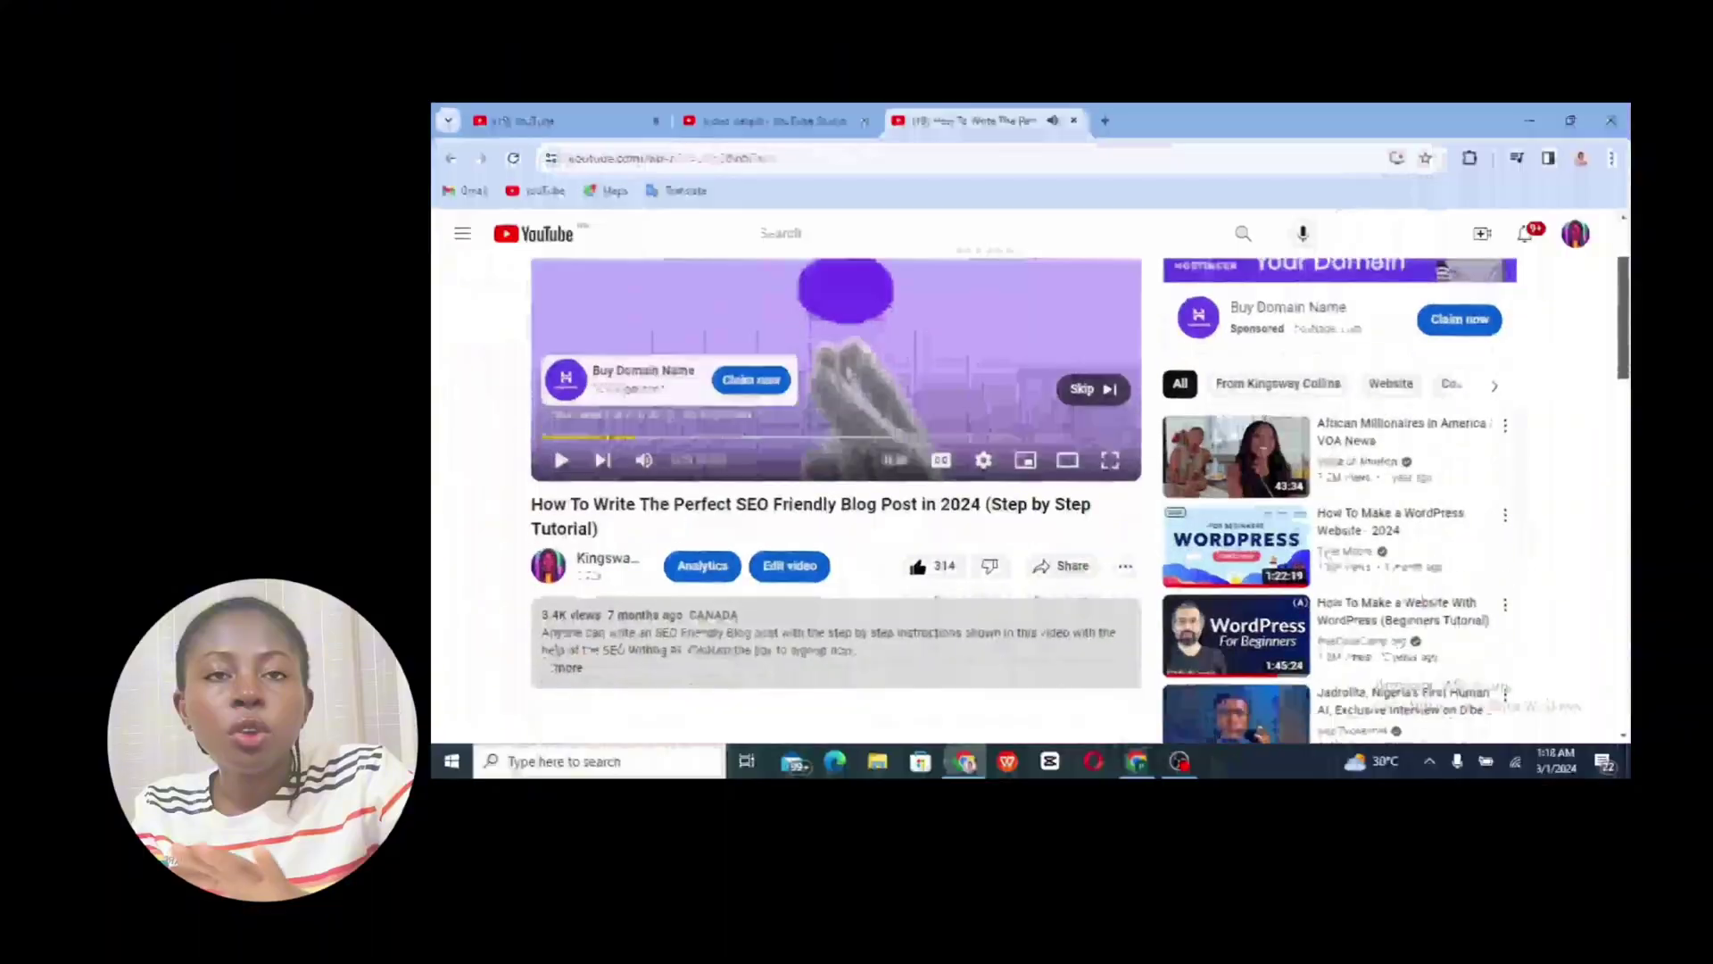
# Expand the tutorial video's description to reveal the SEOWriting.AI signup link
pyautogui.scroll(-3, 1031, 499)
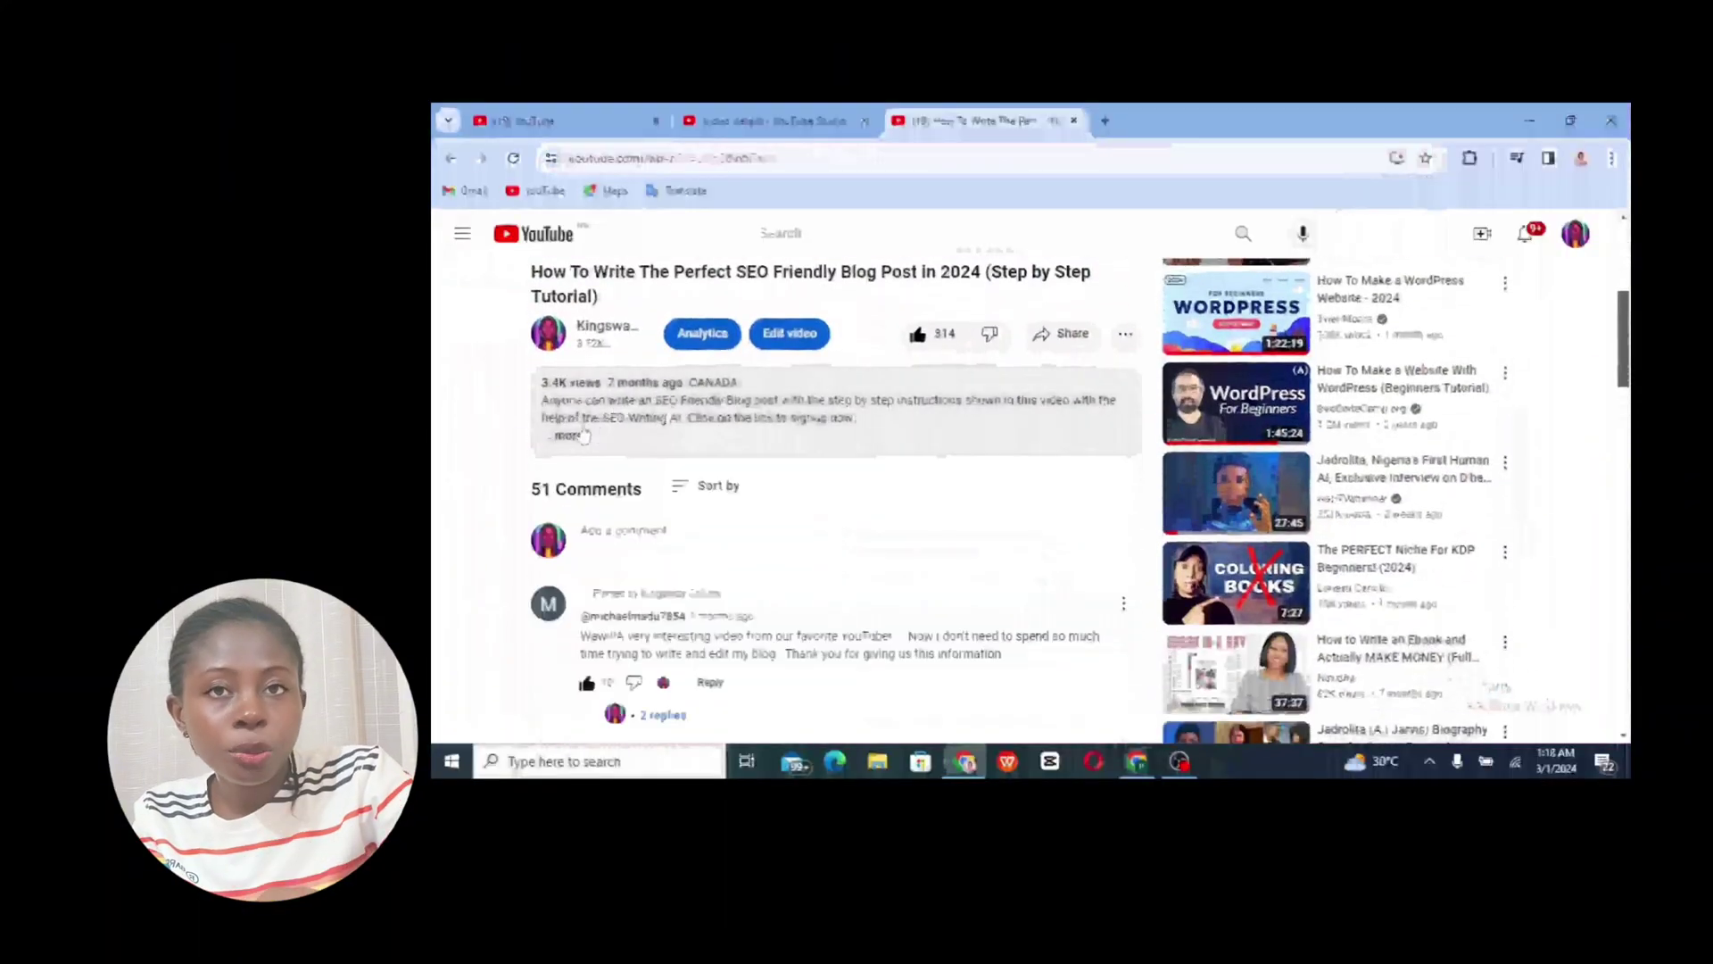
pyautogui.click(569, 435)
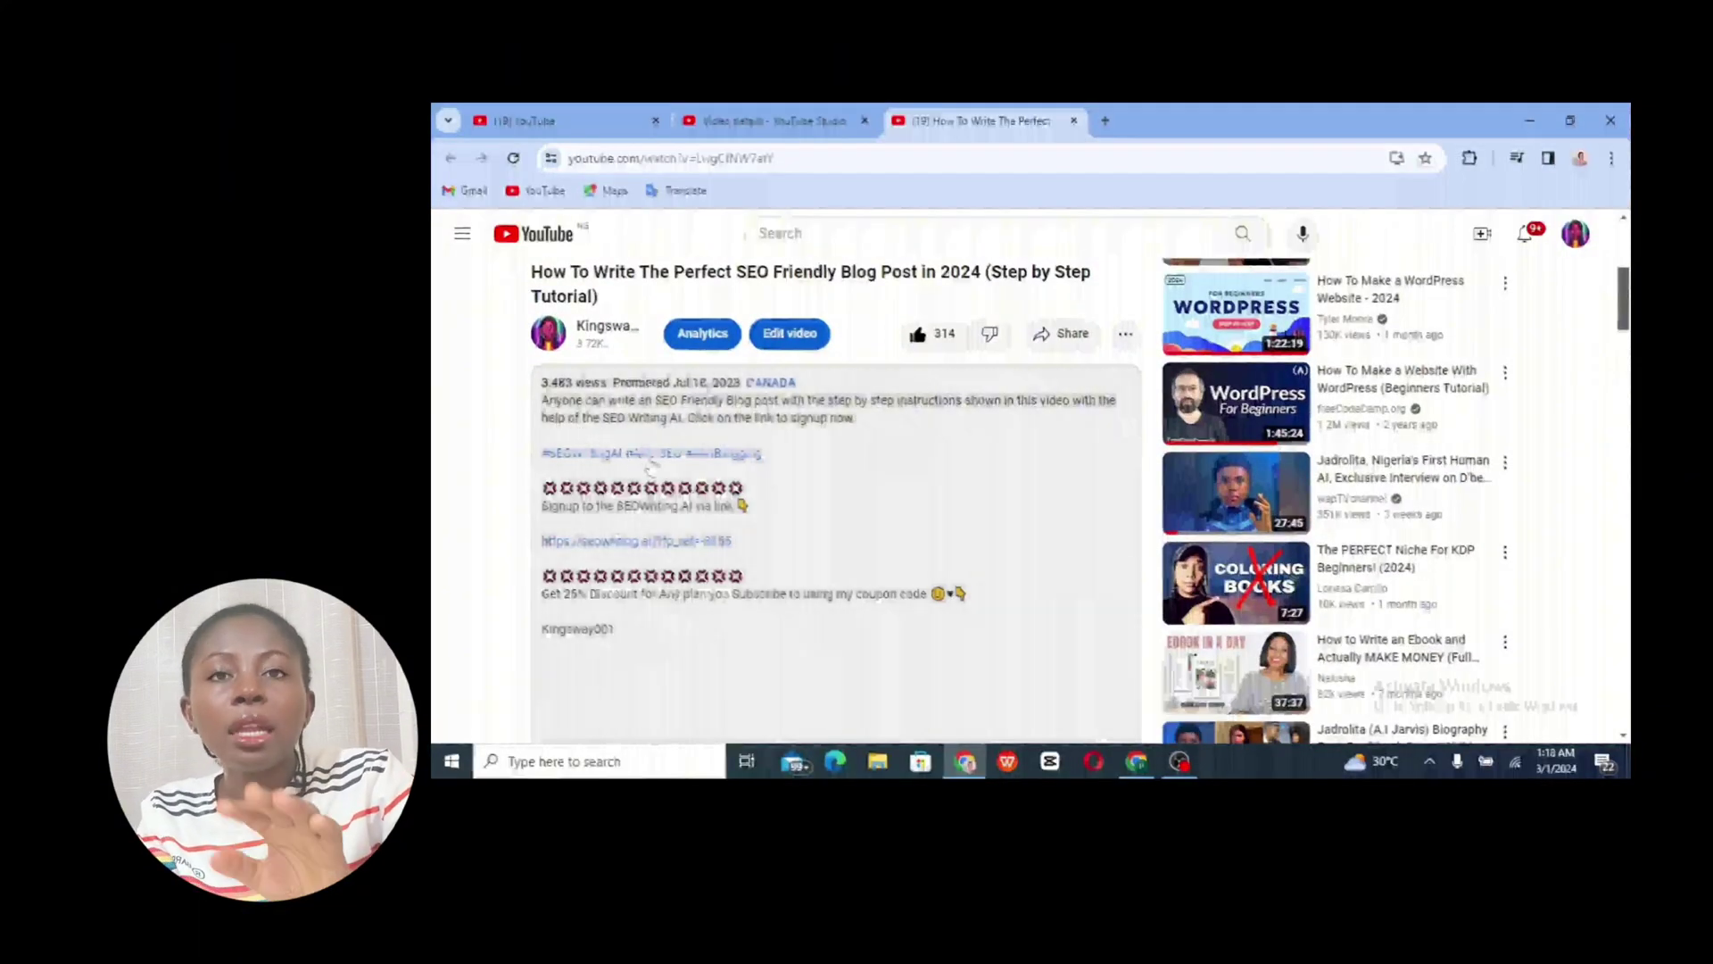